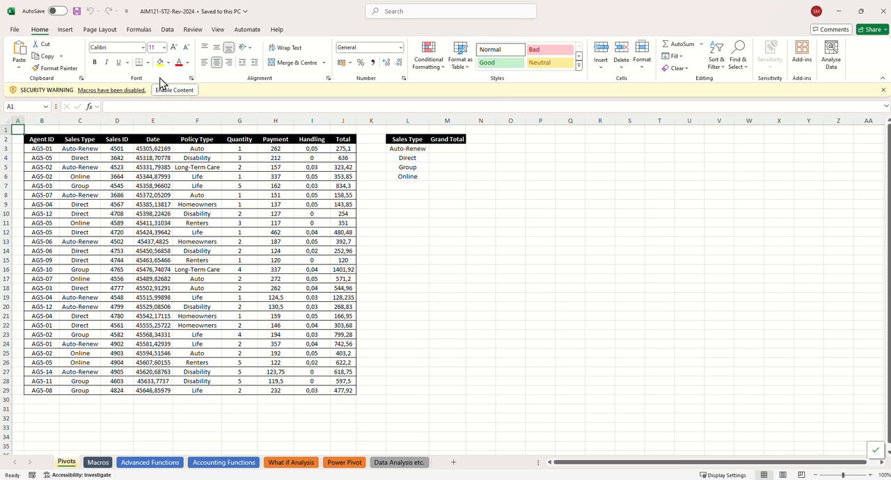
Enable the workbook's blocked content and insert the recommended PivotTable "Sum of Total by Sales Type" from the sales data in B2:J29
{"action": "left_click", "coordinate": [166, 90]}
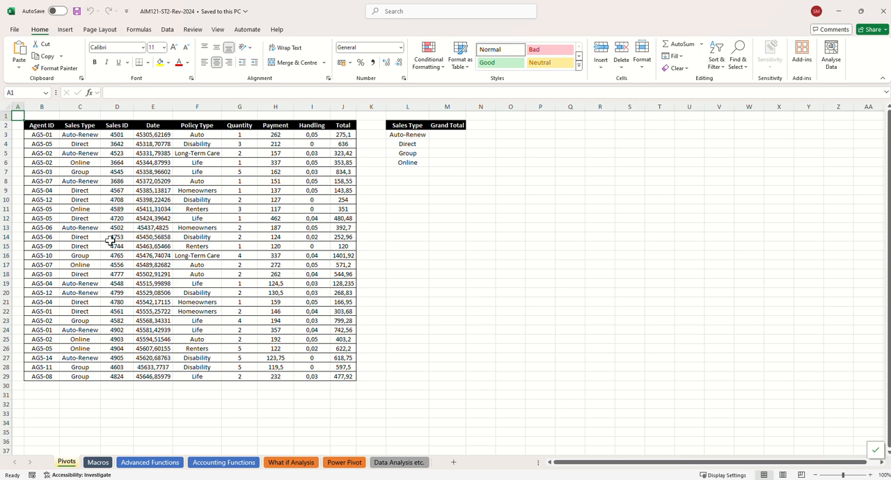
{"action": "left_click", "coordinate": [150, 227]}
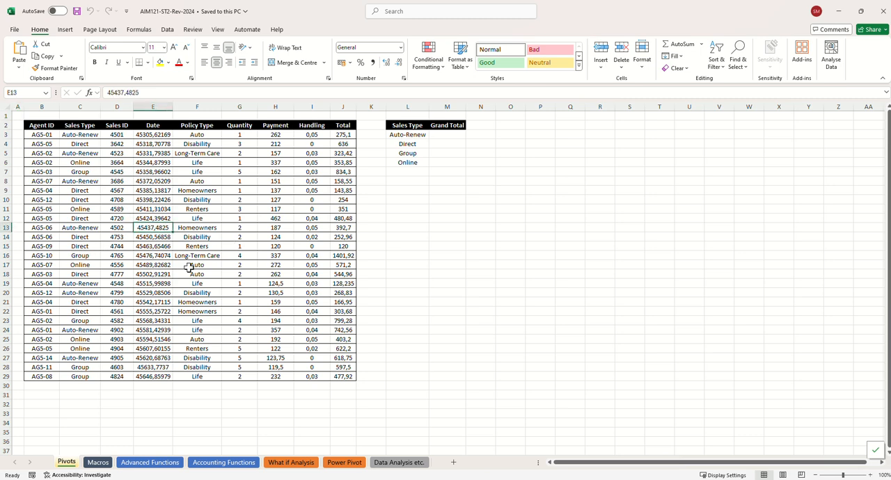
{"action": "left_click_drag", "start_coordinate": [43, 126], "coordinate": [342, 373]}
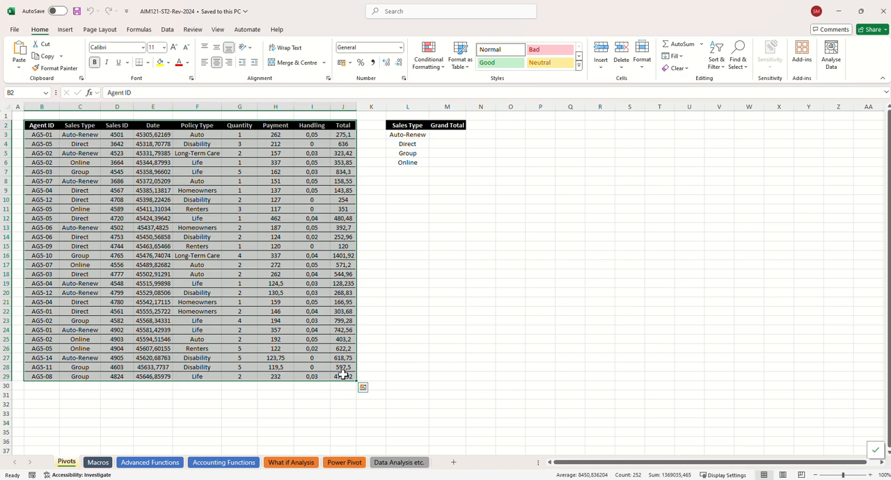
{"action": "left_click", "coordinate": [65, 29]}
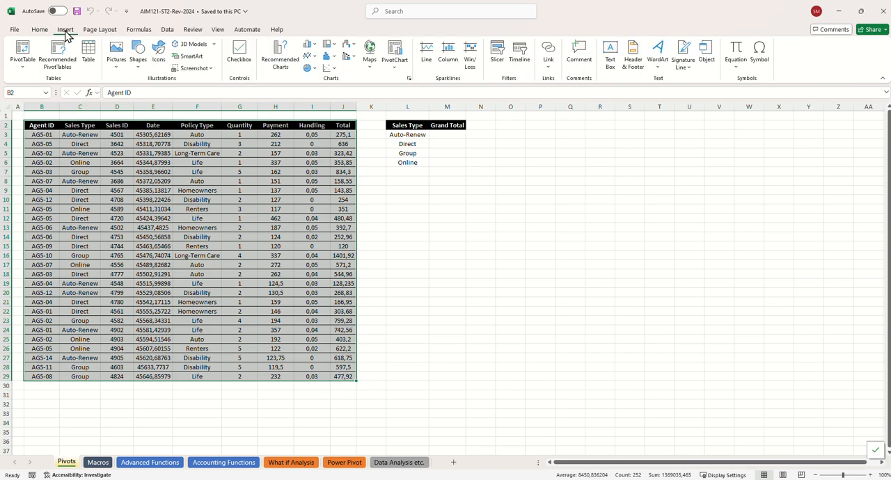
{"action": "left_click", "coordinate": [23, 70]}
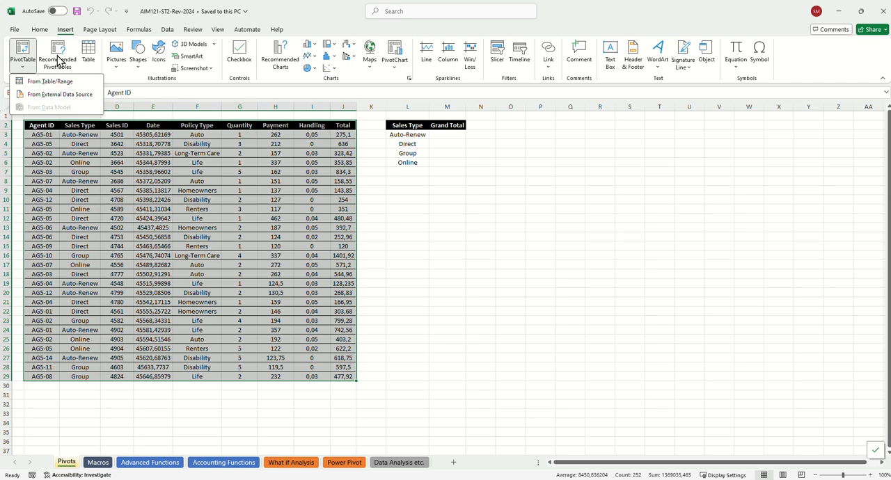
{"action": "left_click", "coordinate": [61, 65]}
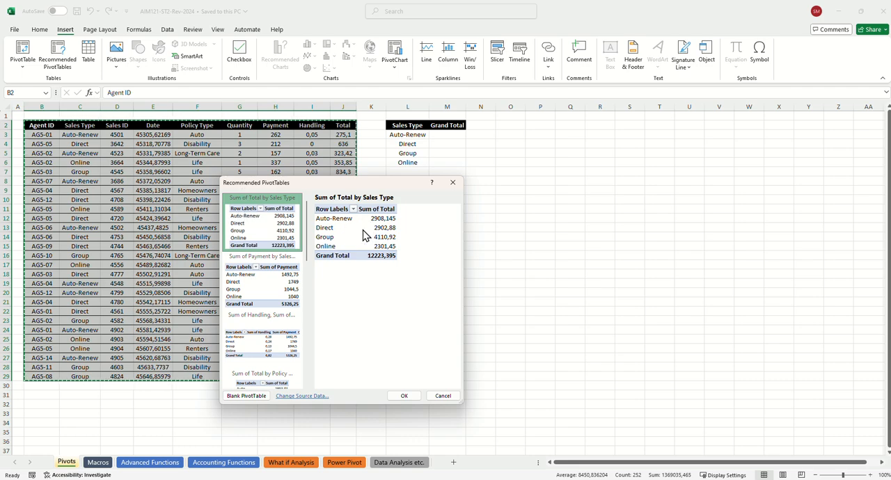
{"action": "left_click", "coordinate": [402, 395]}
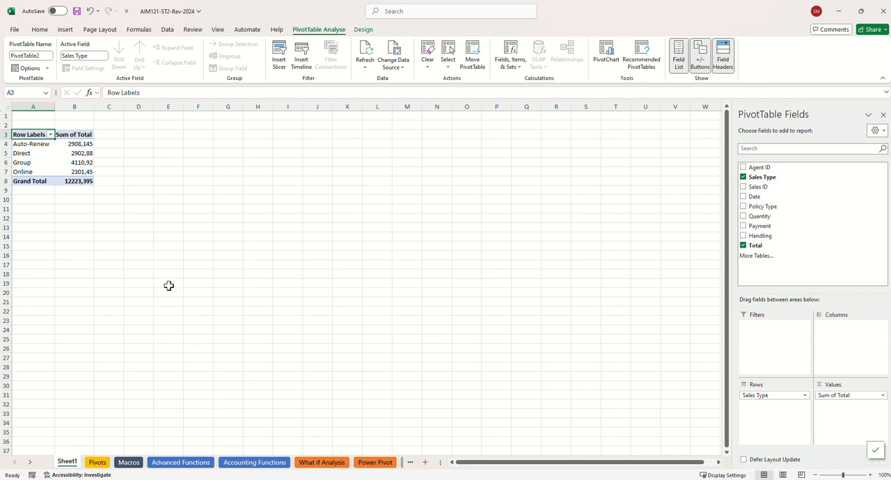
Try Sales ID as a column field in the PivotTable and remove it again
{"action": "mouse_move", "coordinate": [82, 160]}
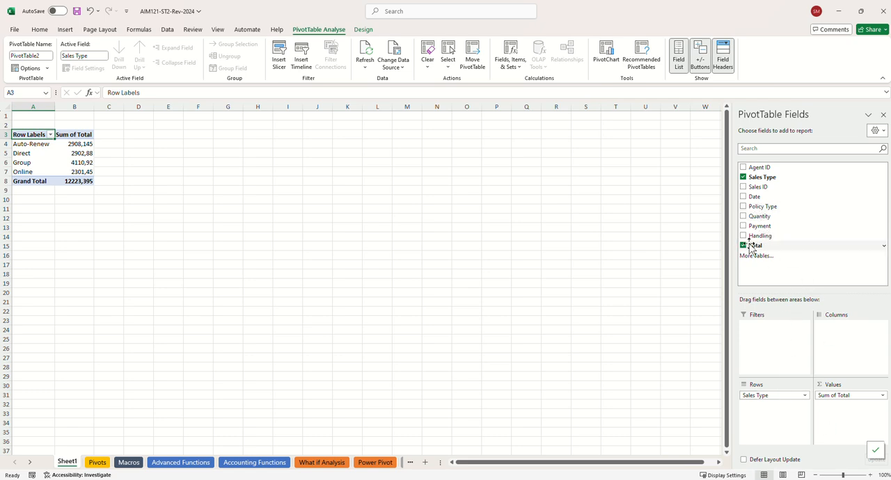
{"action": "left_click_drag", "start_coordinate": [746, 195], "coordinate": [848, 354]}
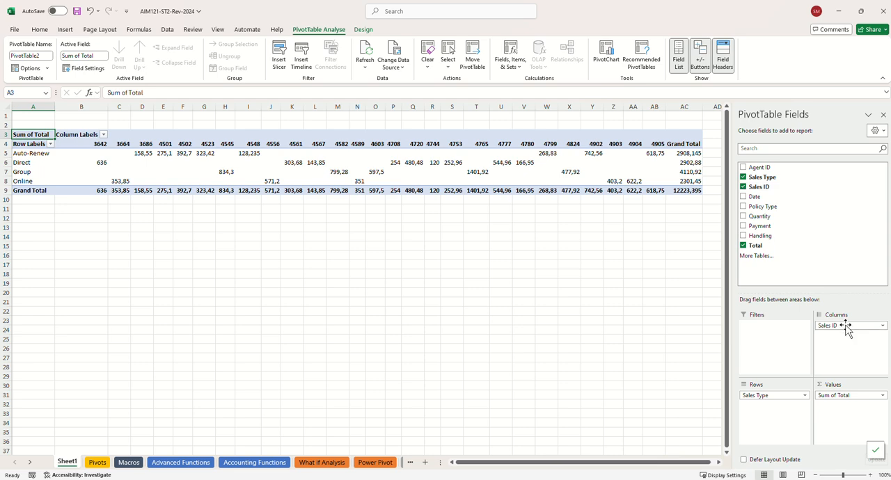
{"action": "left_click", "coordinate": [883, 327]}
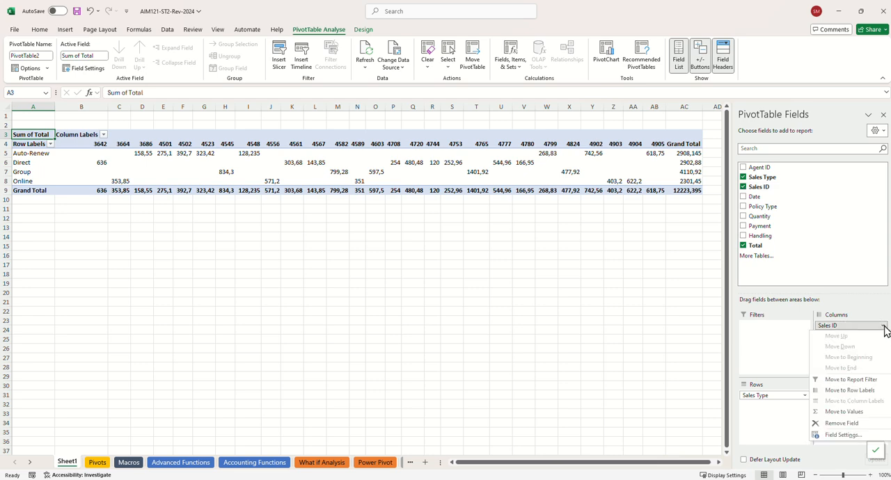
{"action": "left_click", "coordinate": [860, 425]}
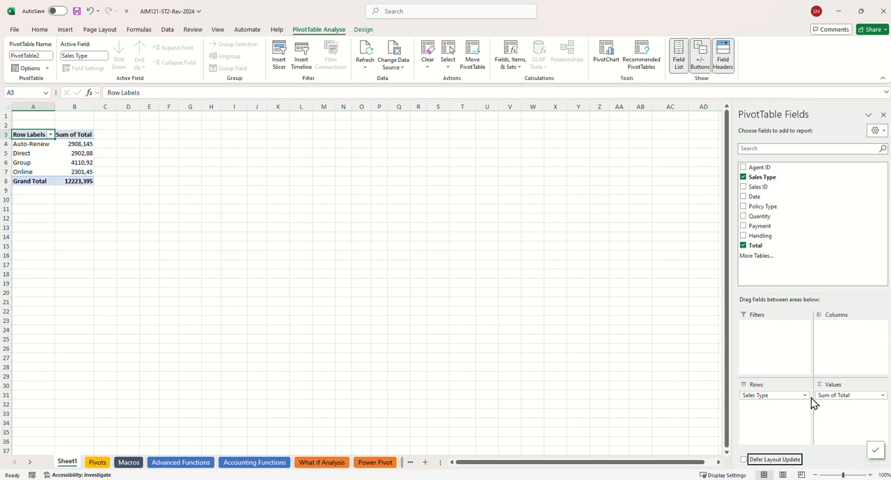
Open the value field settings for Sum of Total and shorten its custom name to Total
{"action": "left_click", "coordinate": [883, 396]}
{"action": "left_click", "coordinate": [851, 385]}
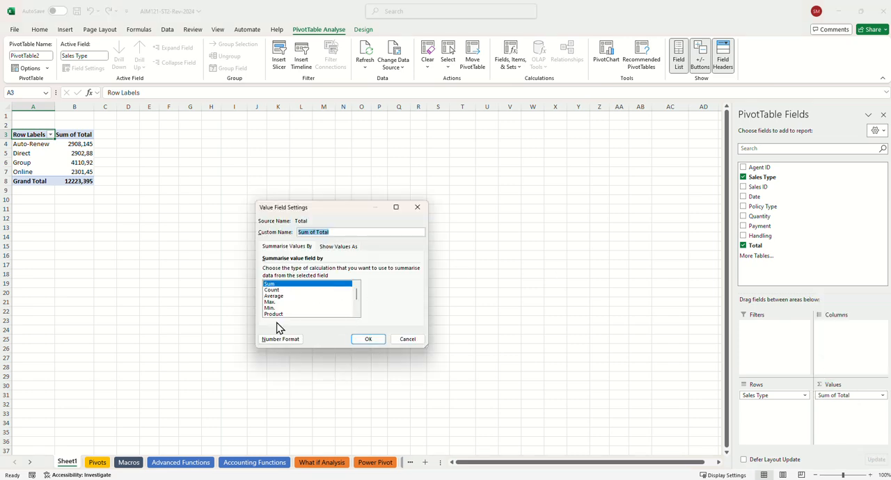
{"action": "left_click", "coordinate": [317, 232]}
{"action": "key", "text": "BackSpace"}
{"action": "key", "text": "BackSpace"}
{"action": "key", "text": "BackSpace"}
{"action": "key", "text": "BackSpace"}
{"action": "key", "text": "BackSpace"}
{"action": "key", "text": "BackSpace"}
{"action": "key", "text": "BackSpace"}
Give the value field the Accounting number format with 2 decimal places and the R symbol
{"action": "left_click", "coordinate": [282, 340]}
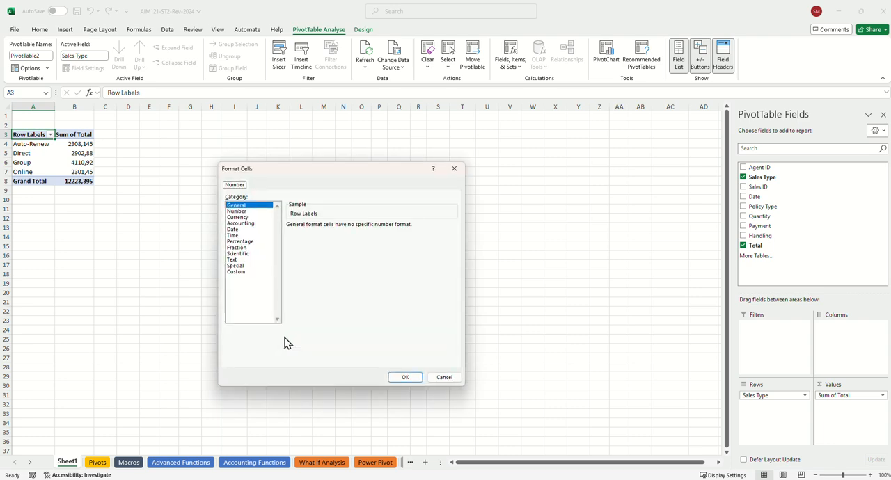
{"action": "left_click", "coordinate": [244, 222]}
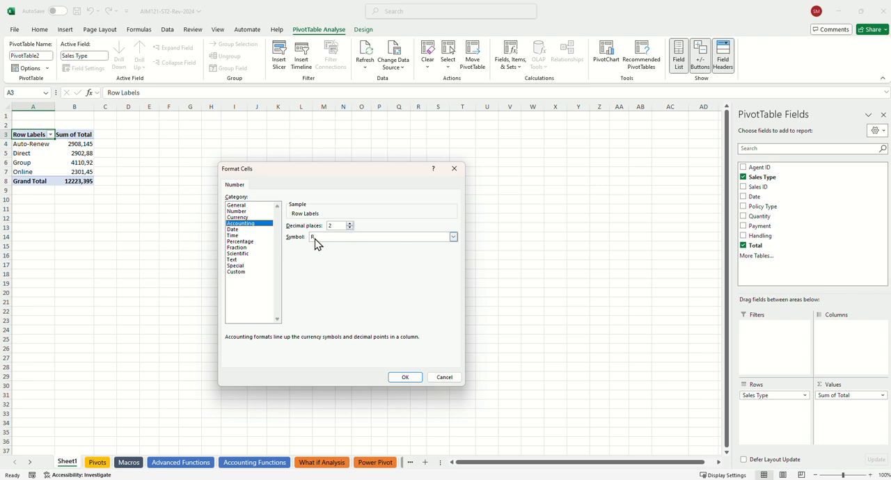
{"action": "left_click", "coordinate": [404, 379]}
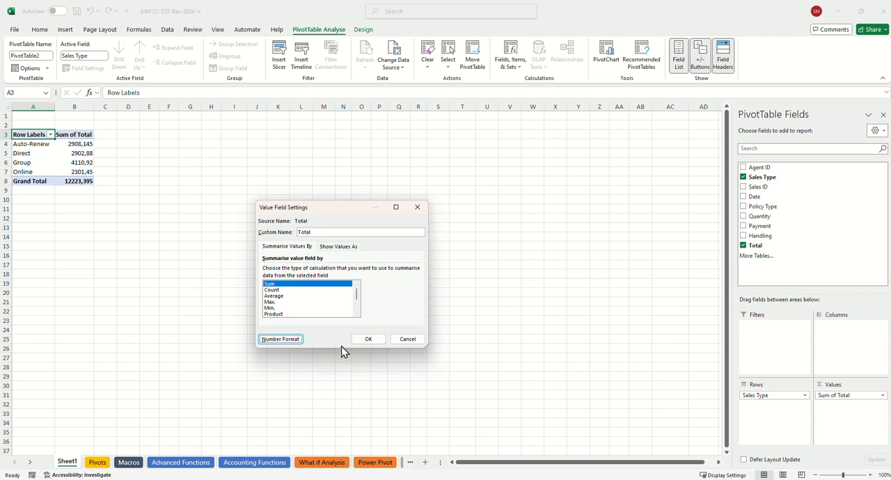
Change the value field's custom name to Totals and apply the value field settings
{"action": "left_click", "coordinate": [368, 340]}
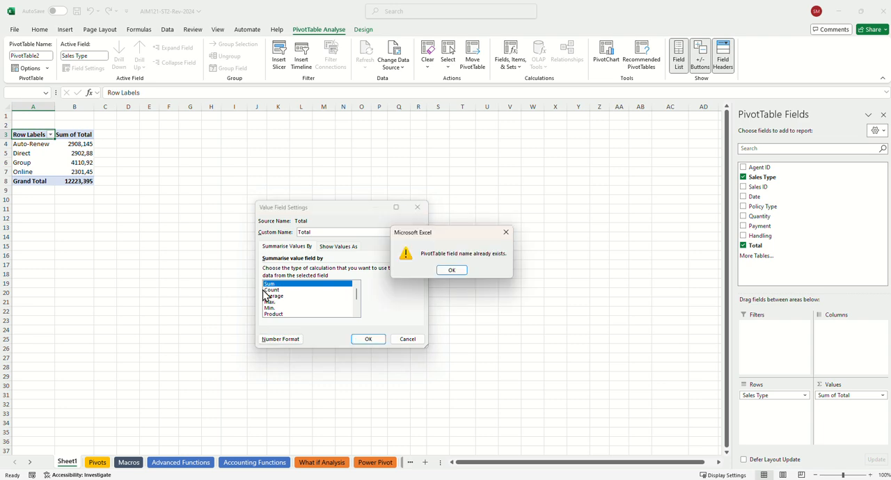
{"action": "left_click", "coordinate": [451, 271]}
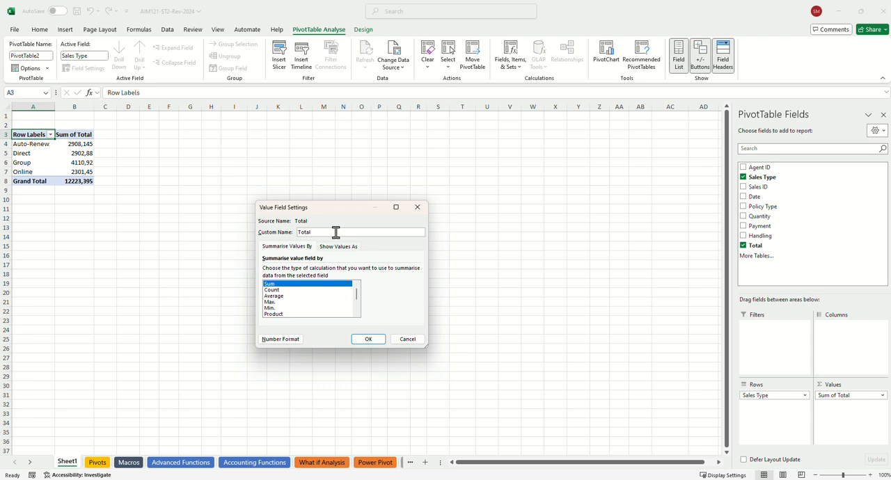
{"action": "type", "text": "s"}
{"action": "left_click", "coordinate": [368, 339]}
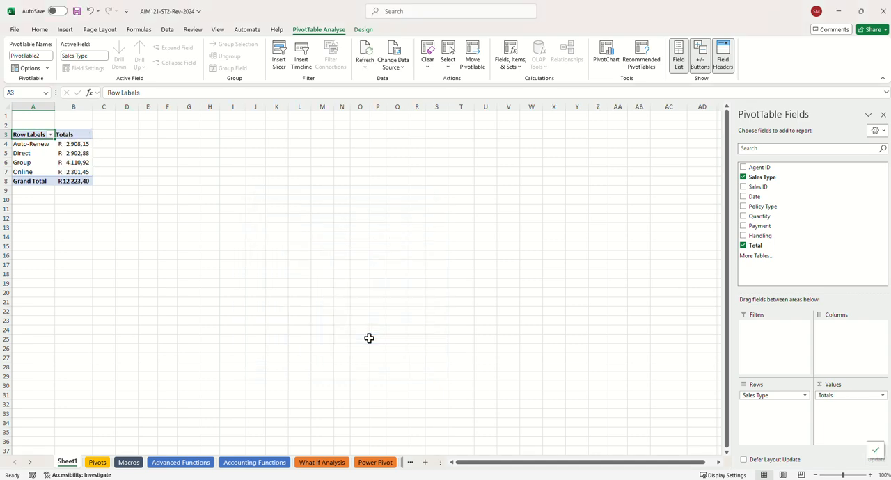
{"action": "left_click", "coordinate": [73, 134]}
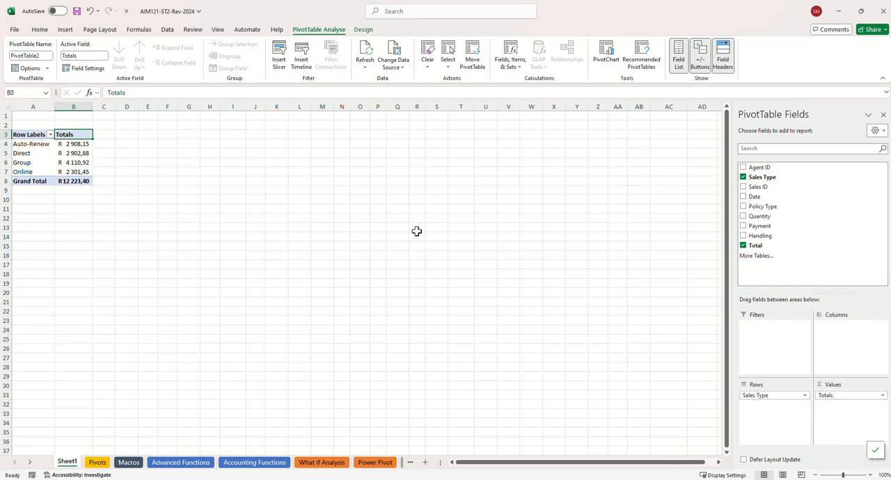
Link the Auto-Renew grand total in M3 of the Pivots sheet to the Auto-Renew total in Sheet1's PivotTable
{"action": "left_click", "coordinate": [97, 463]}
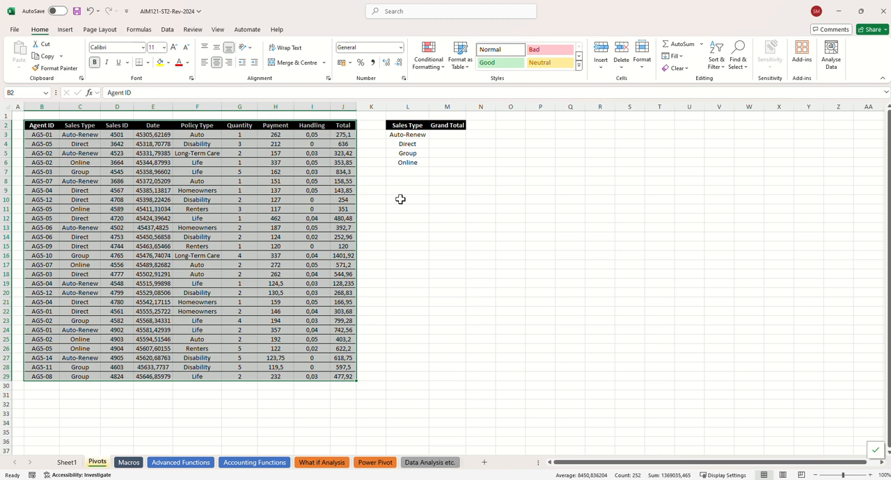
{"action": "left_click", "coordinate": [441, 133]}
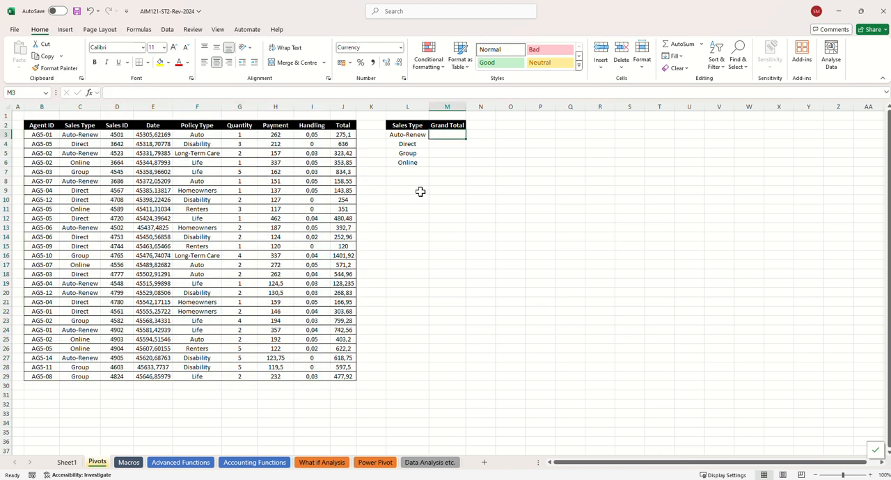
{"action": "type", "text": "="}
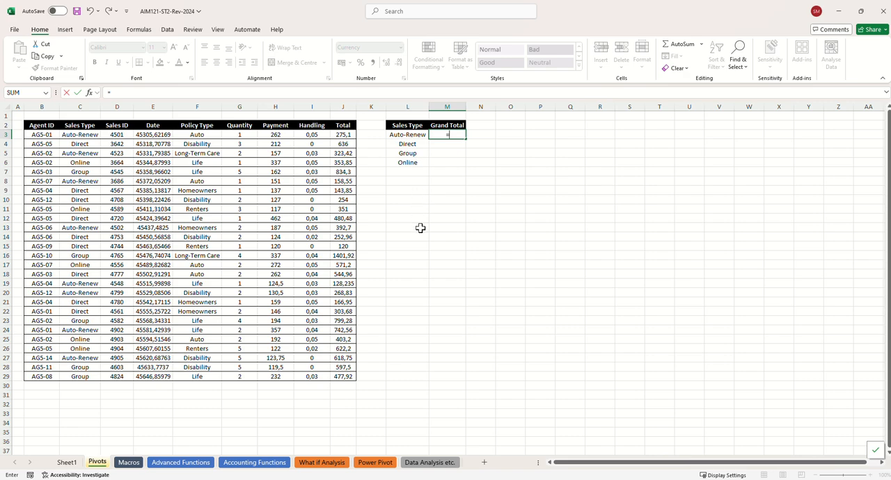
{"action": "left_click", "coordinate": [68, 463]}
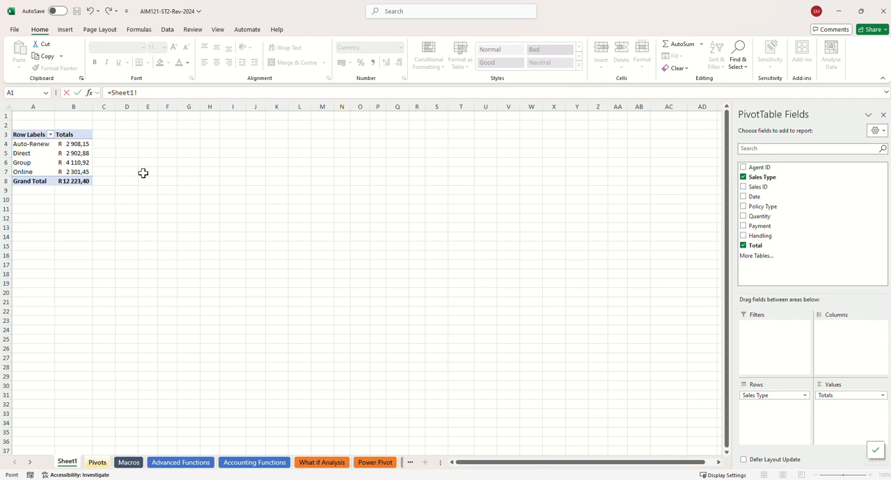
{"action": "left_click", "coordinate": [74, 144]}
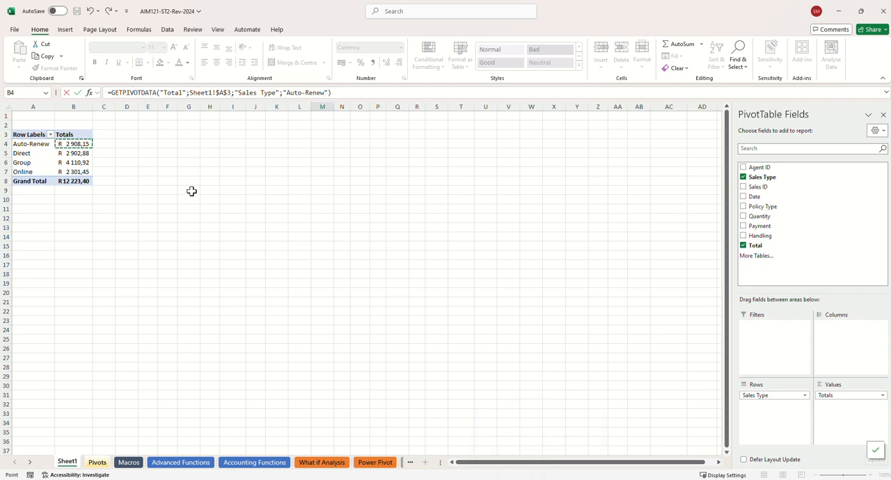
{"action": "key", "text": "Return"}
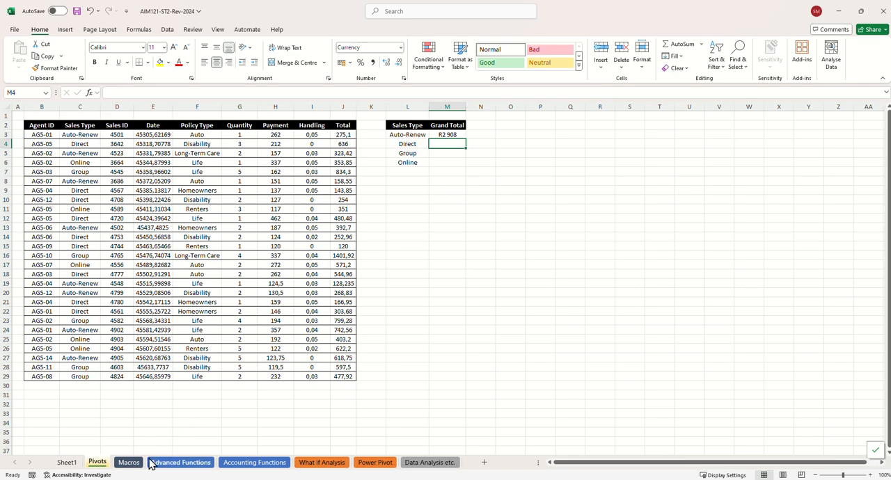
Start a new calculated field for the PivotTable on Sheet1 and name it Discounted
{"action": "left_click", "coordinate": [66, 462]}
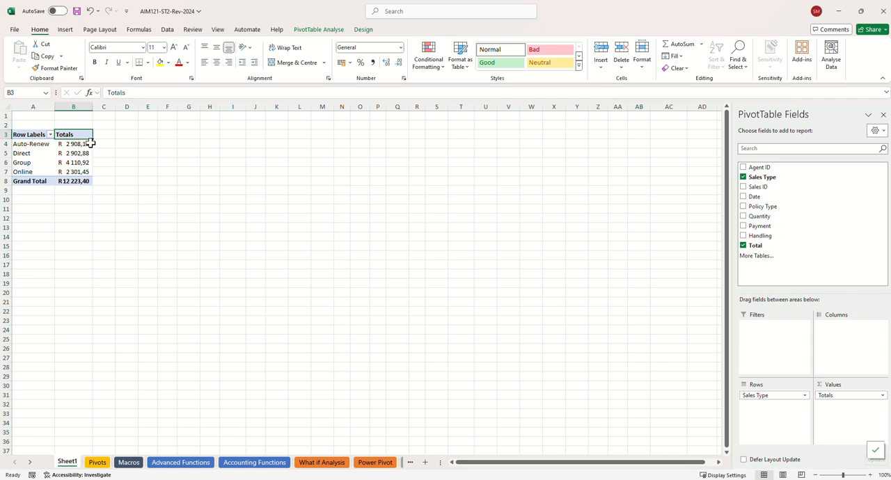
{"action": "left_click", "coordinate": [333, 30]}
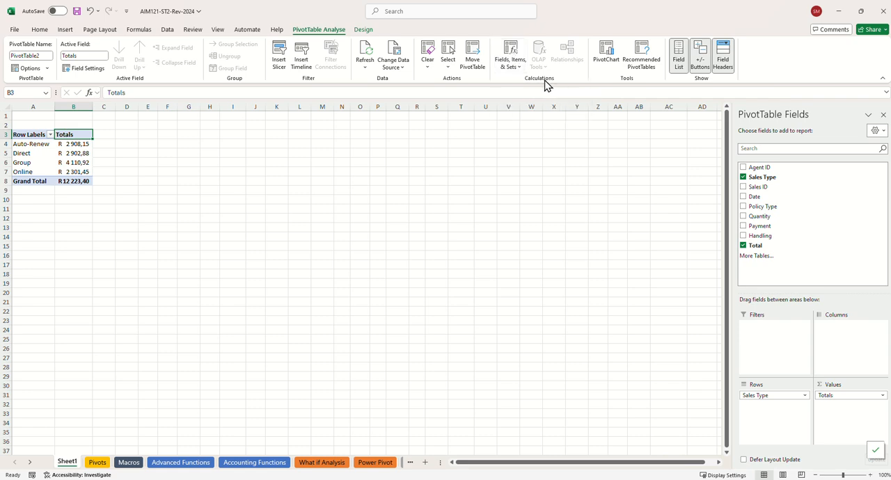
{"action": "left_click", "coordinate": [506, 64]}
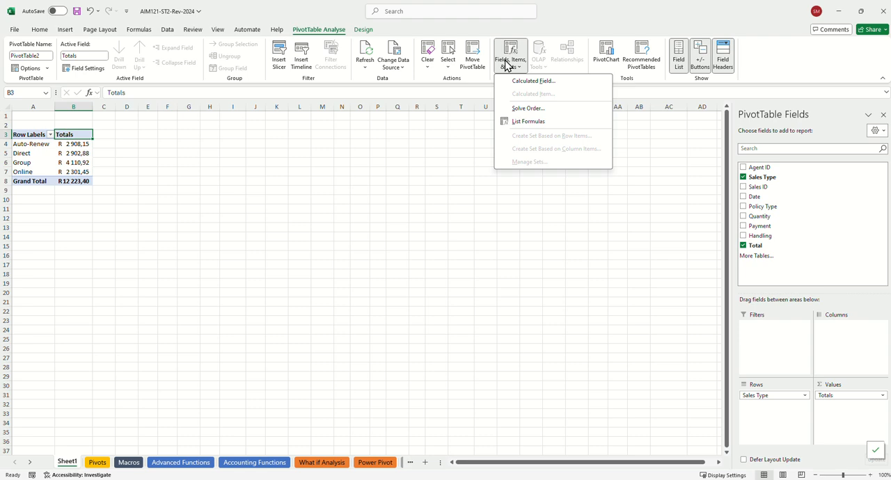
{"action": "left_click", "coordinate": [535, 82]}
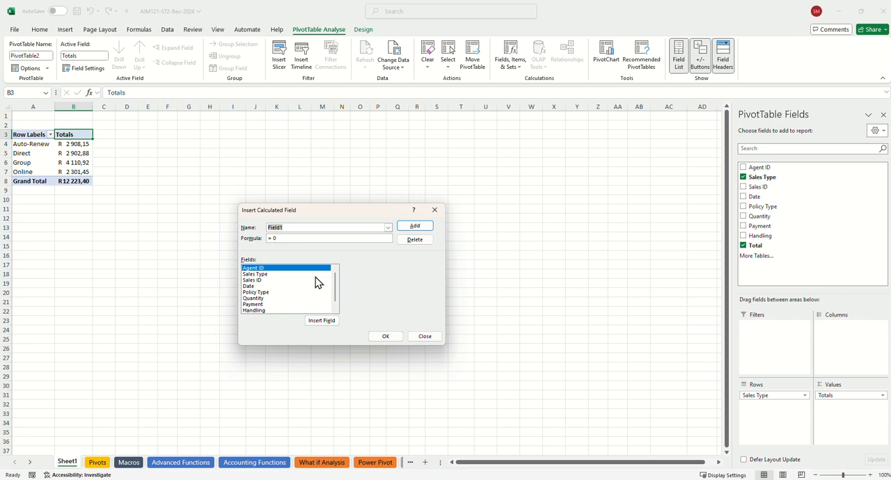
{"action": "type", "text": "Discounted"}
Set the Discounted field's formula to =Total*0,9 and add the field to the PivotTable
{"action": "key", "text": "BackSpace"}
{"action": "key", "text": "BackSpace"}
{"action": "key", "text": "BackSpace"}
{"action": "scroll", "coordinate": [281, 292], "scroll_direction": "down", "scroll_amount": 1}
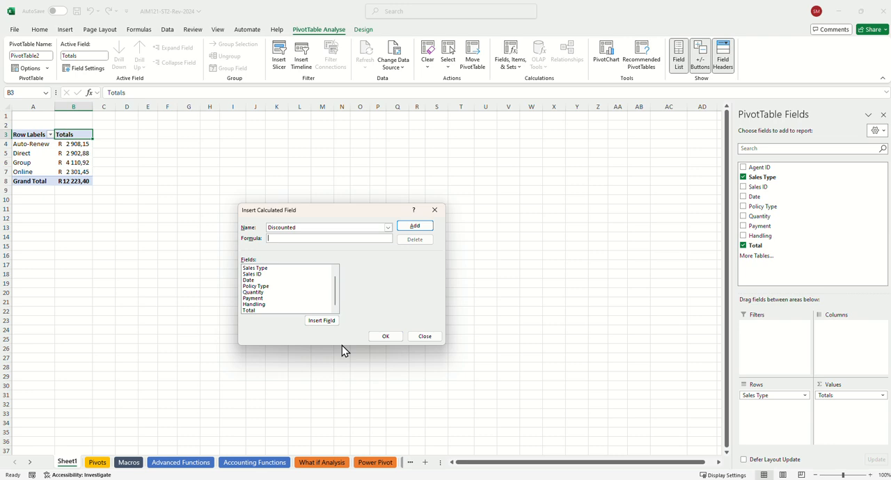
{"action": "left_click", "coordinate": [252, 311]}
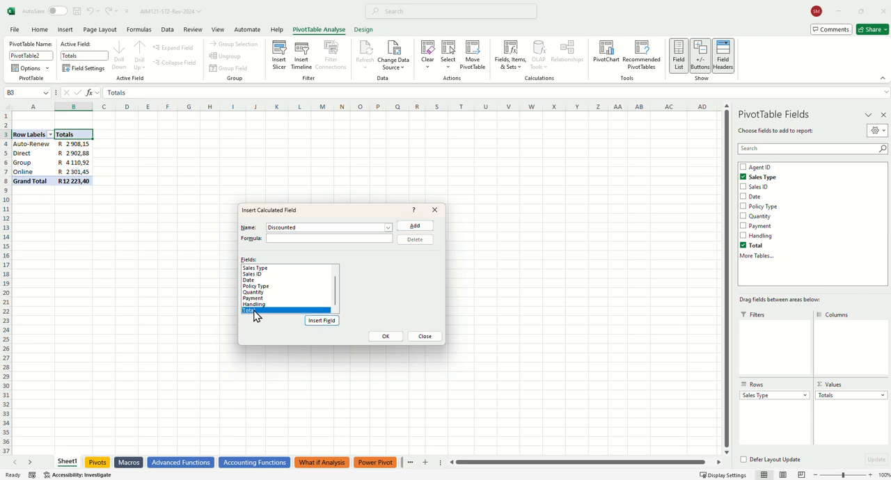
{"action": "left_click", "coordinate": [315, 323]}
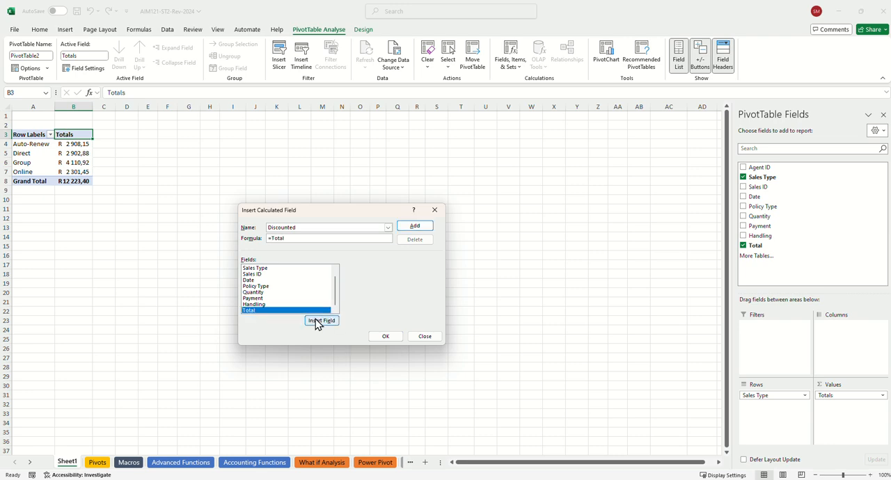
{"action": "type", "text": "*0,9"}
{"action": "left_click", "coordinate": [385, 337]}
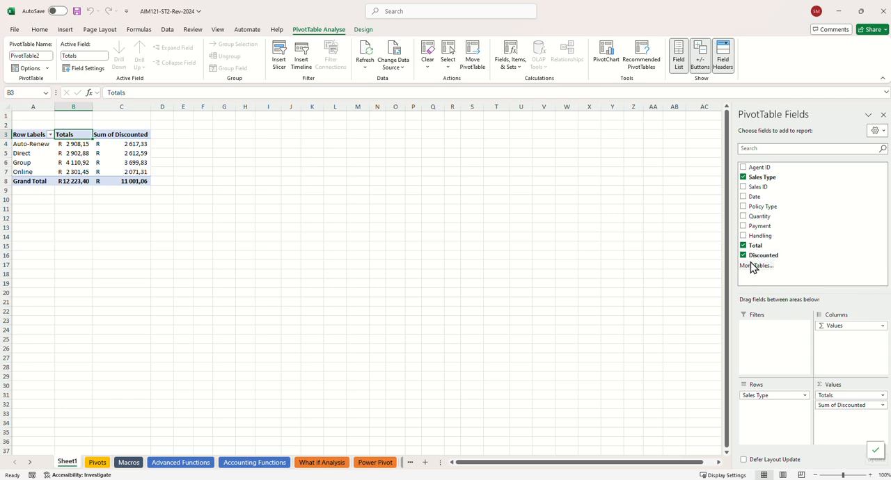
Apply the Medium PivotTable style with black header and grand total rows and light grey banding to the Sheet1 PivotTable
{"action": "left_click", "coordinate": [87, 155]}
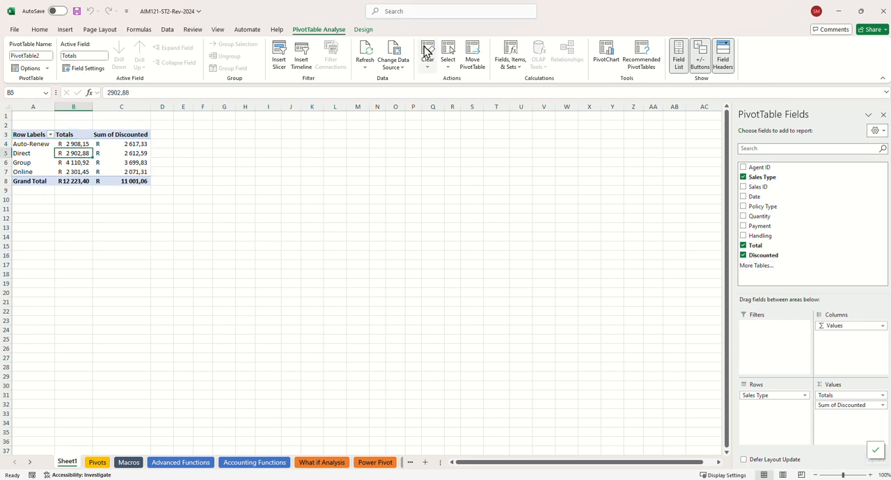
{"action": "left_click", "coordinate": [365, 31]}
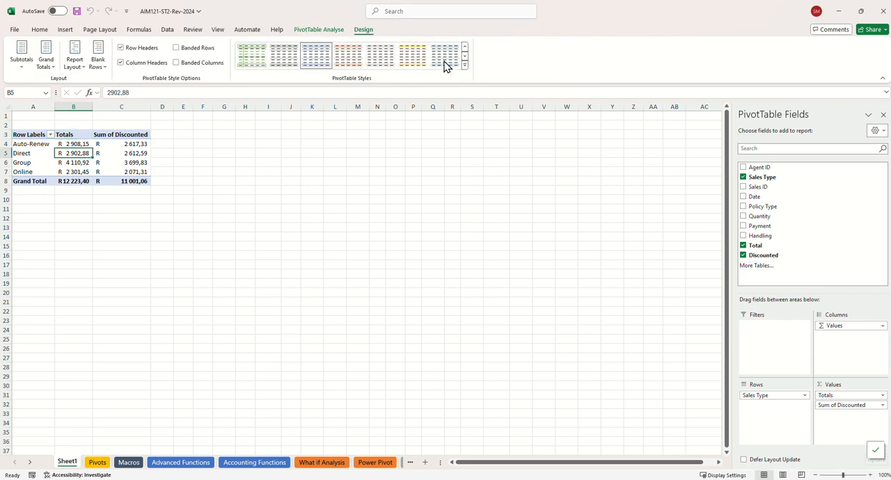
{"action": "left_click", "coordinate": [464, 65]}
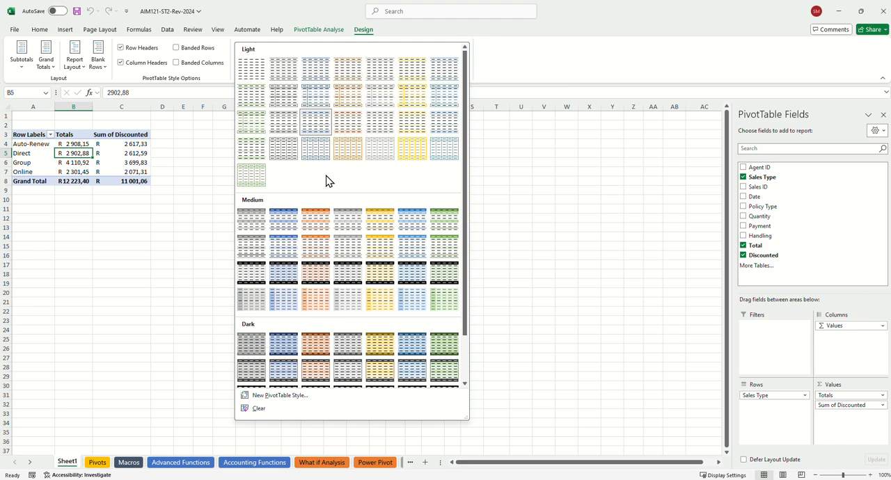
{"action": "scroll", "coordinate": [324, 180], "scroll_direction": "down", "scroll_amount": 2}
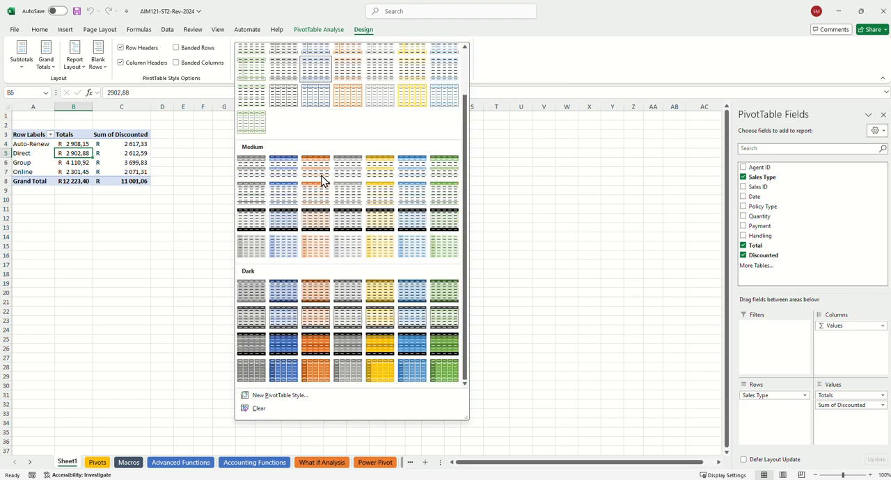
{"action": "left_click", "coordinate": [247, 218]}
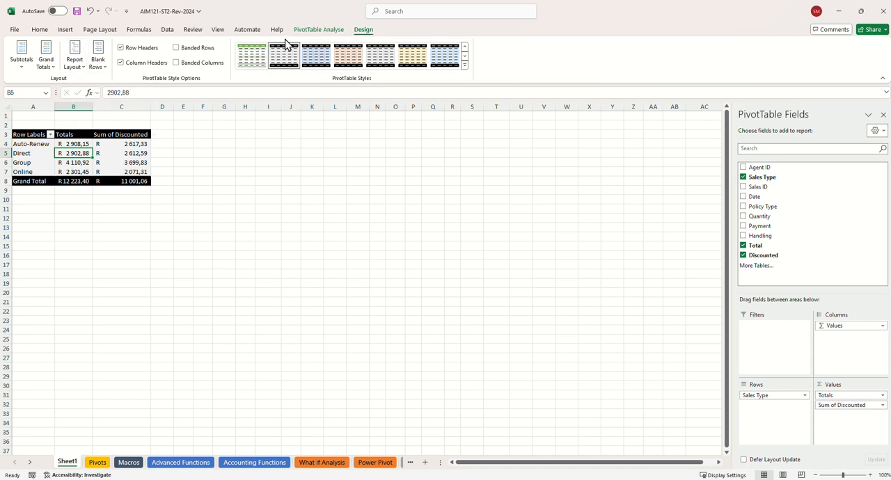
Set the PivotTable's report layout to Outline Form
{"action": "left_click", "coordinate": [81, 61]}
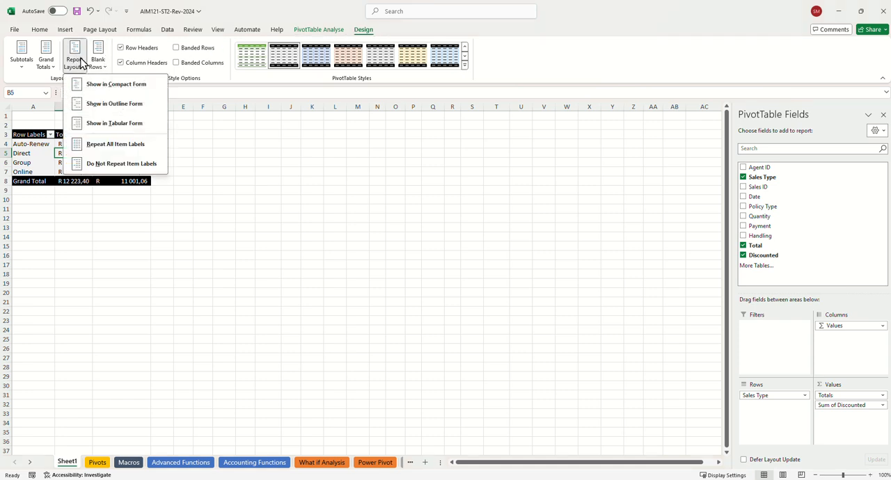
{"action": "left_click", "coordinate": [99, 89]}
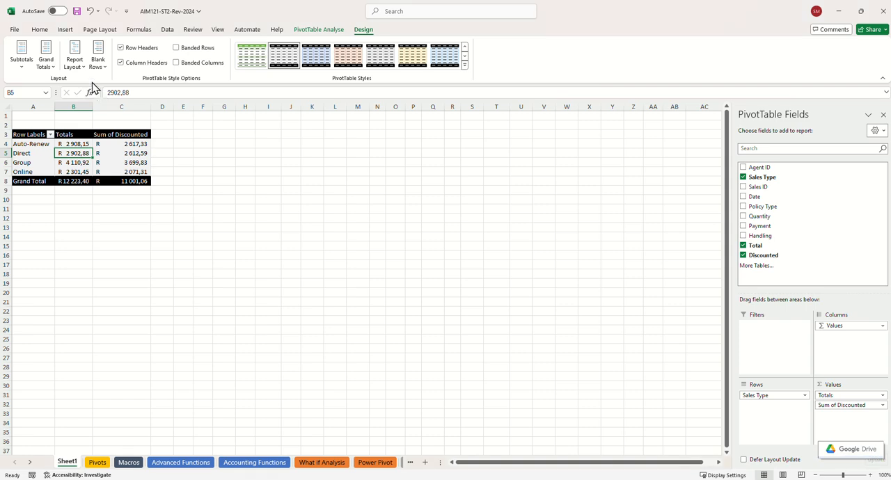
{"action": "left_click", "coordinate": [81, 67]}
{"action": "left_click", "coordinate": [98, 104]}
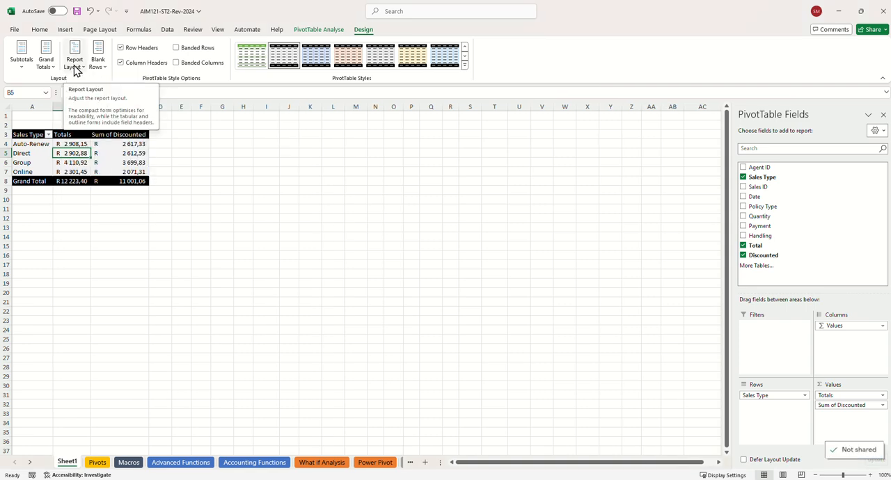
{"action": "left_click", "coordinate": [47, 58]}
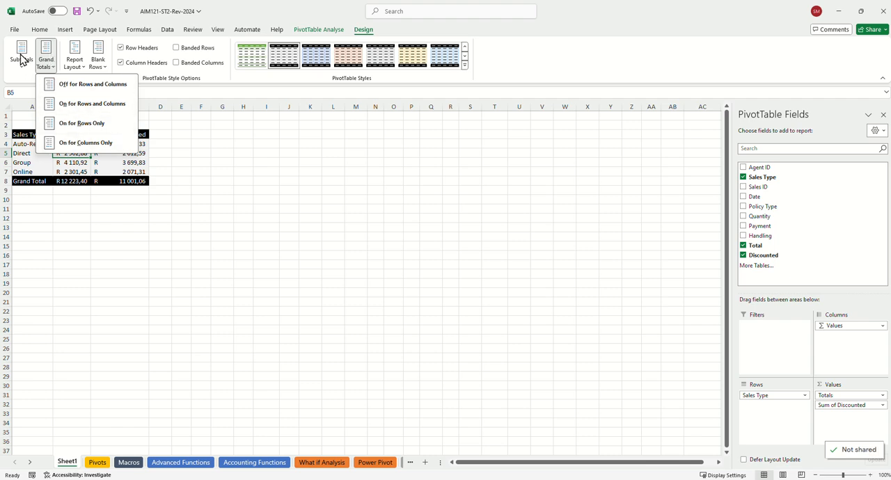
{"action": "left_click", "coordinate": [21, 60]}
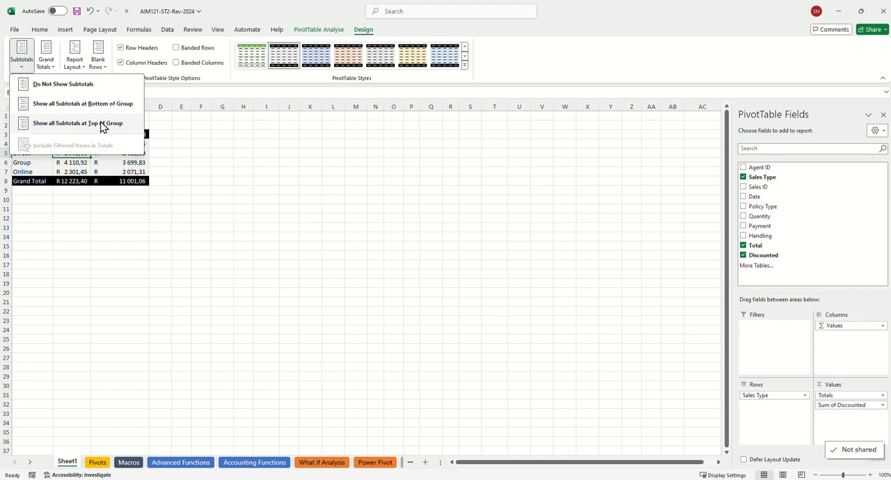
{"action": "left_click", "coordinate": [152, 130]}
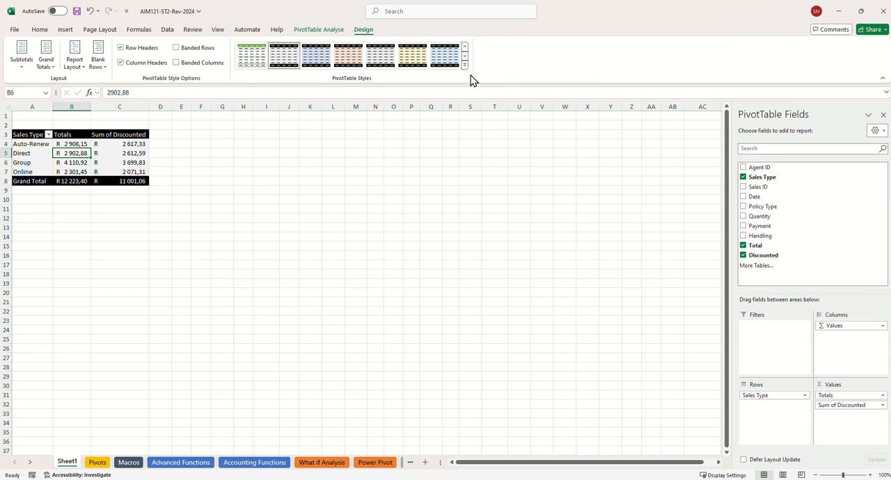
Insert a Policy Type slicer for the PivotTable and place it just beside the table, starting around row 3
{"action": "left_click", "coordinate": [322, 31]}
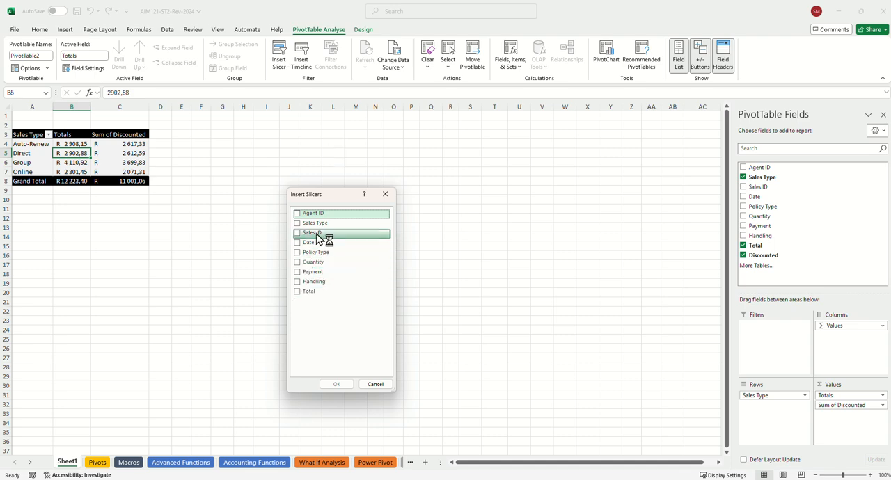
{"action": "left_click", "coordinate": [298, 253]}
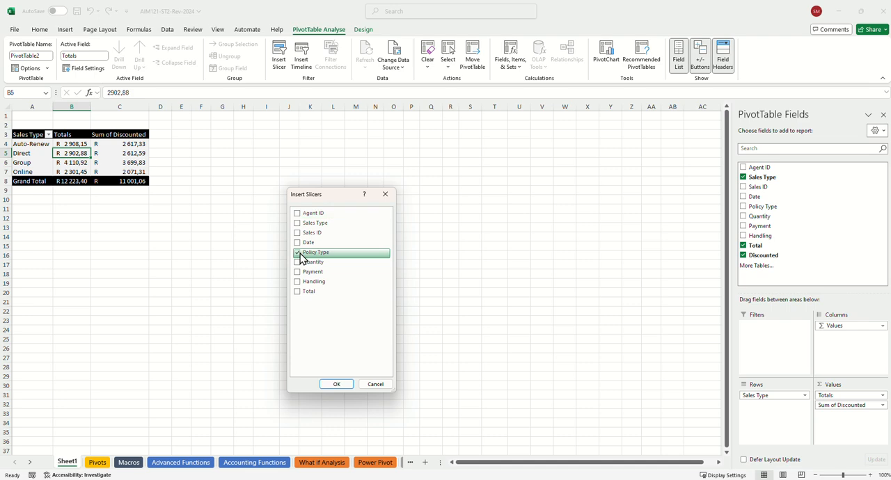
{"action": "left_click", "coordinate": [336, 384]}
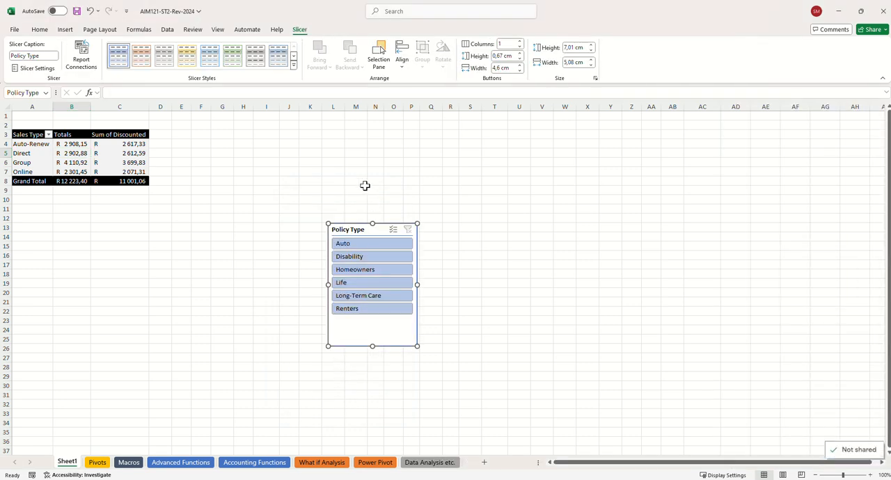
{"action": "left_click_drag", "start_coordinate": [353, 220], "coordinate": [199, 131]}
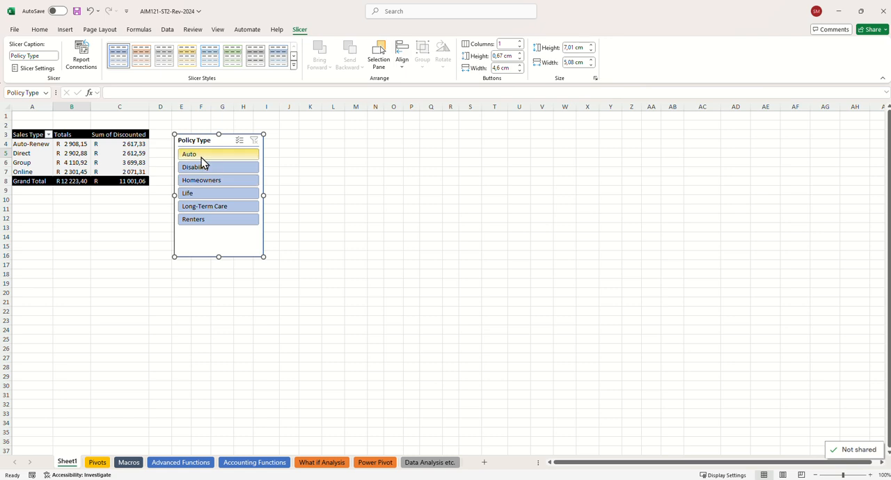
Try the Policy Type slicer with Auto, with Homeowners and with a multi-selection of Auto and Disability, and clear the filter
{"action": "left_click", "coordinate": [202, 156]}
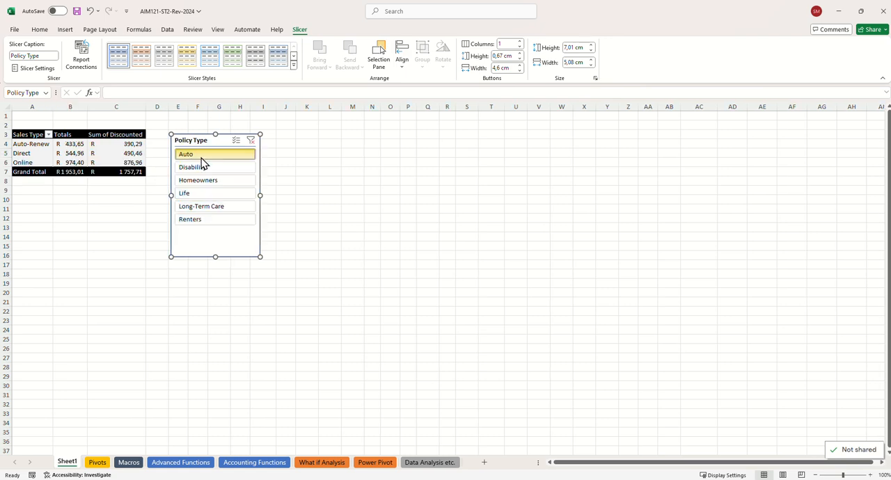
{"action": "left_click", "coordinate": [204, 184]}
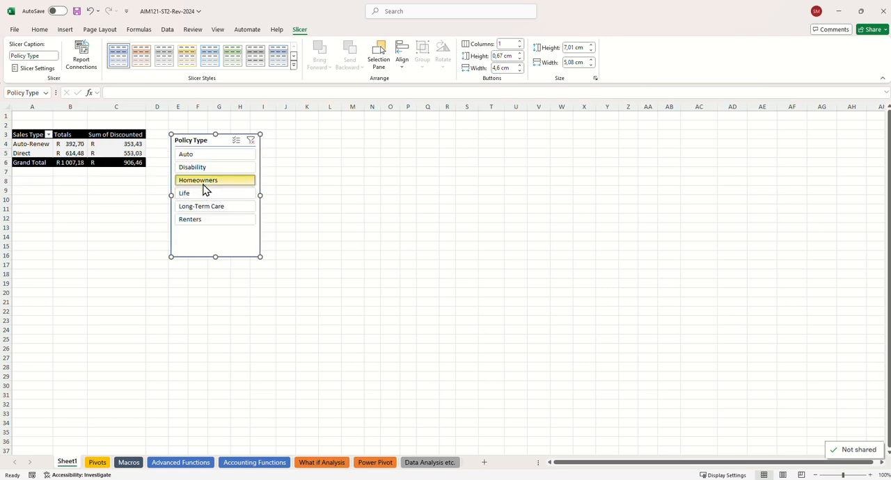
{"action": "left_click", "coordinate": [237, 144]}
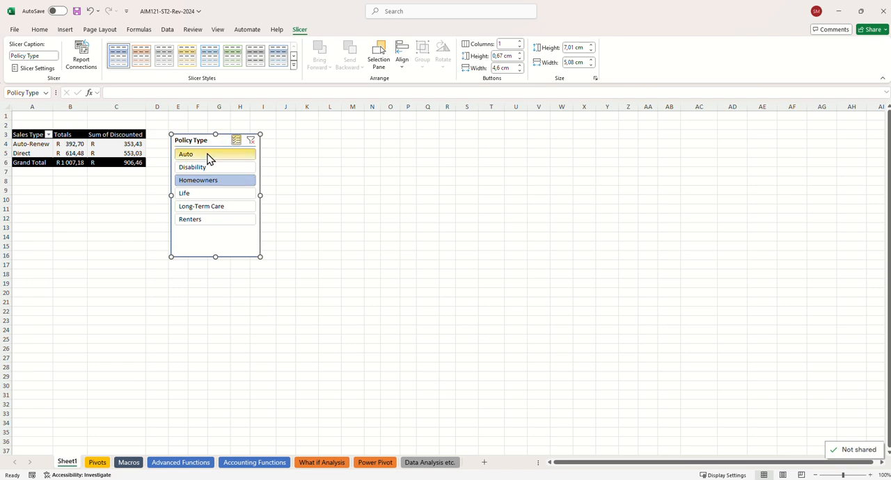
{"action": "left_click", "coordinate": [209, 157]}
{"action": "left_click", "coordinate": [208, 167]}
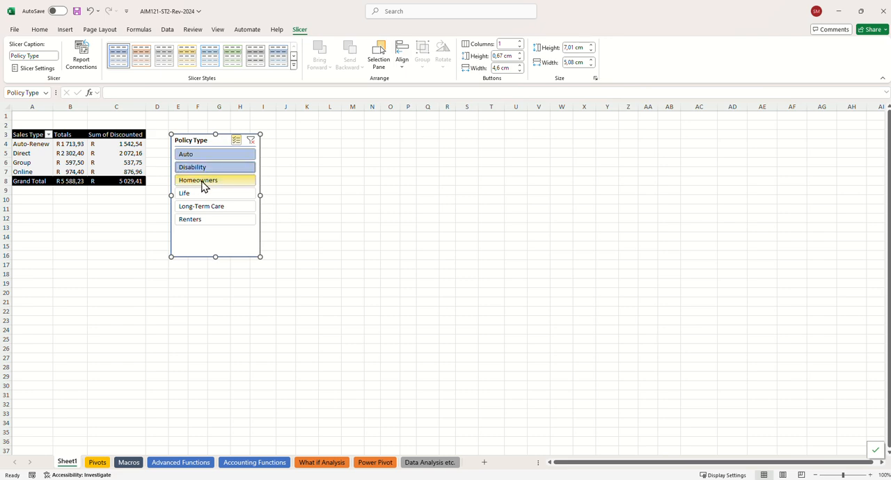
{"action": "left_click", "coordinate": [205, 183]}
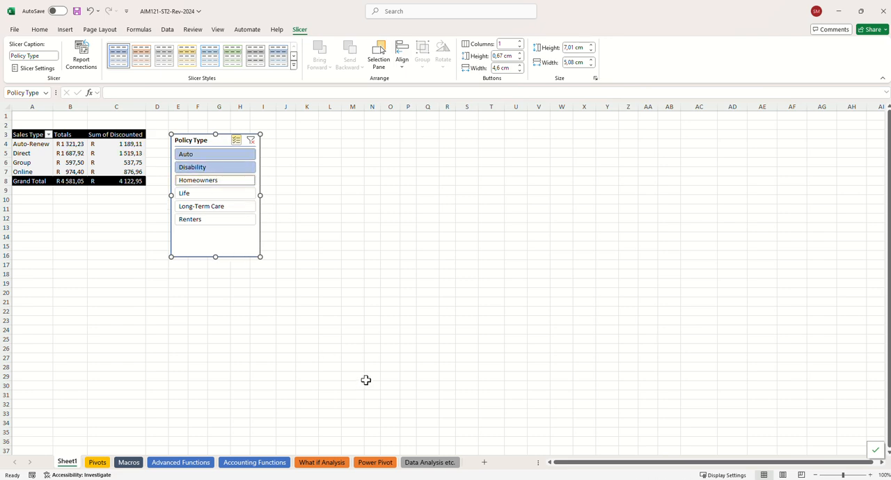
{"action": "left_click", "coordinate": [254, 143]}
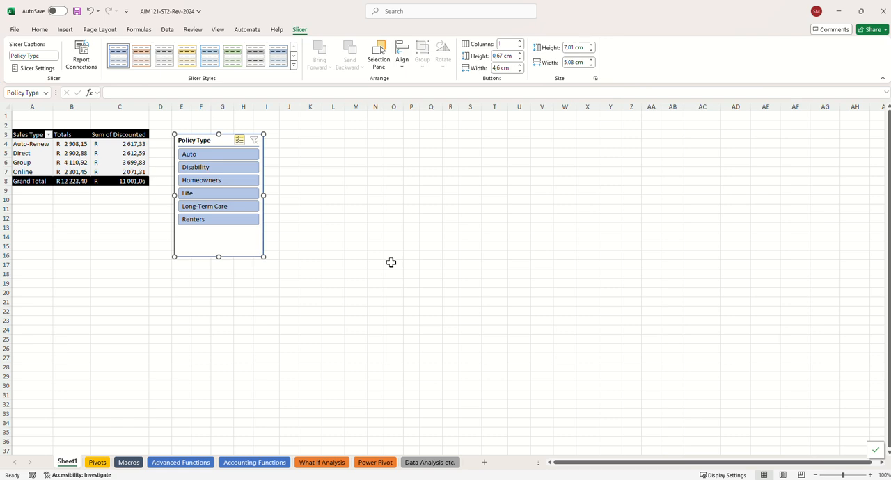
Insert a Clustered Column PivotChart from the PivotTable and place it below the table and slicer, starting around row 17
{"action": "left_click", "coordinate": [101, 162]}
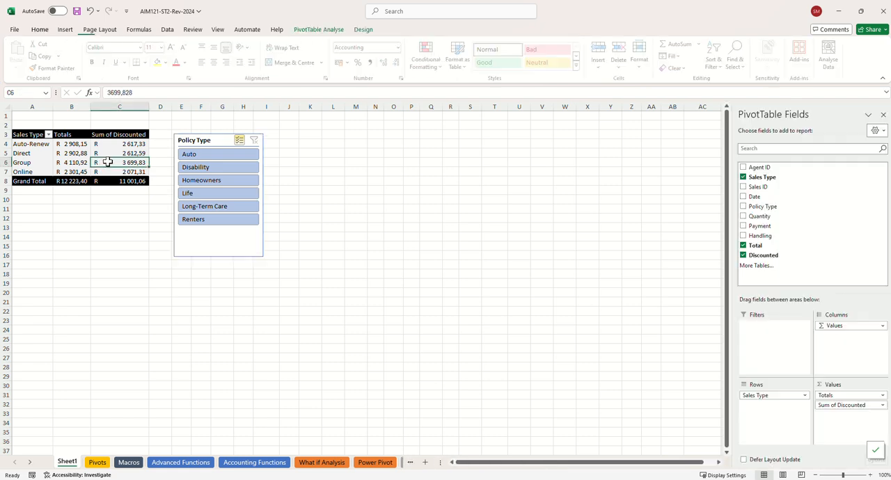
{"action": "left_click", "coordinate": [310, 30]}
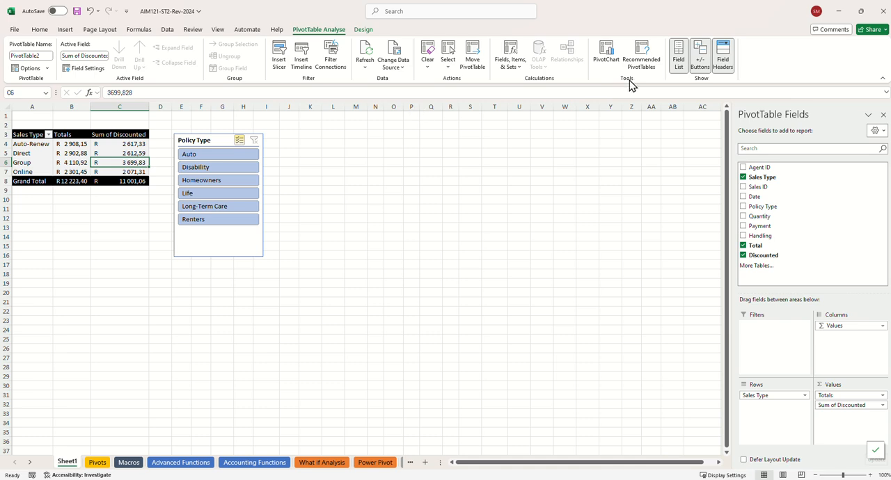
{"action": "left_click", "coordinate": [604, 56]}
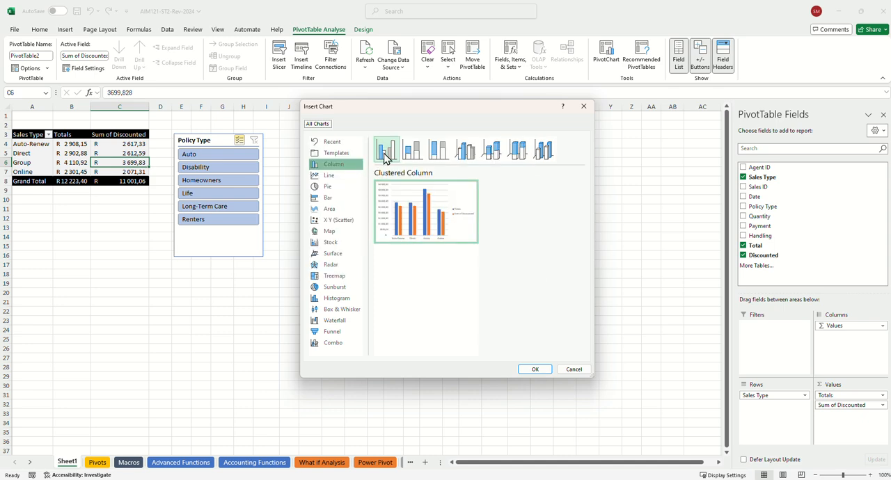
{"action": "left_click", "coordinate": [536, 375]}
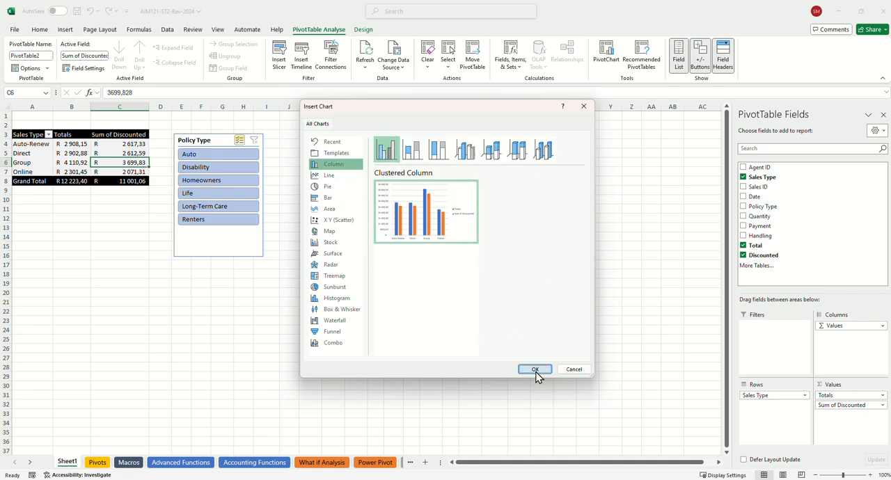
{"action": "left_click_drag", "start_coordinate": [350, 219], "coordinate": [149, 264]}
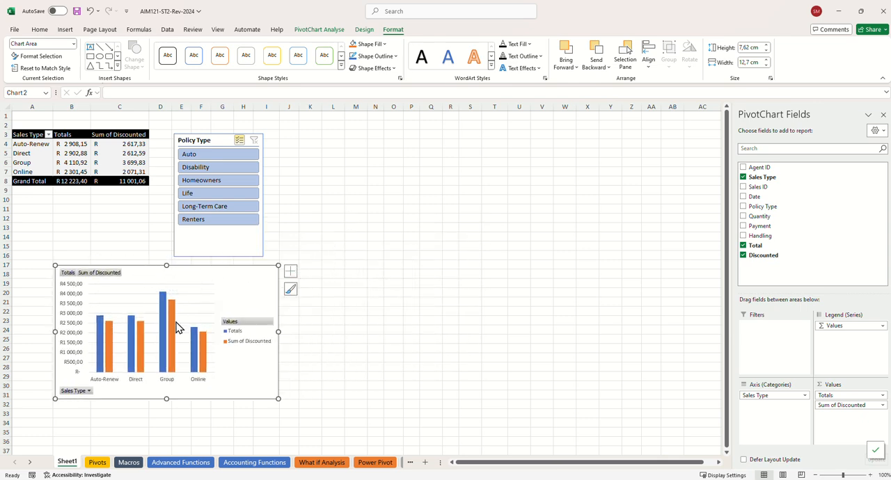
Add an Exponential trendline to the PivotChart based on the Sum of Discounted series
{"action": "left_click", "coordinate": [358, 33]}
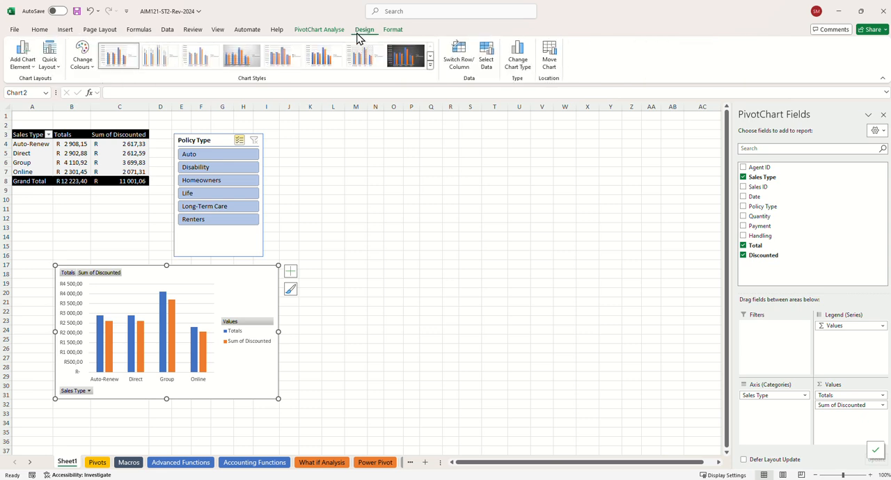
{"action": "left_click", "coordinate": [29, 63]}
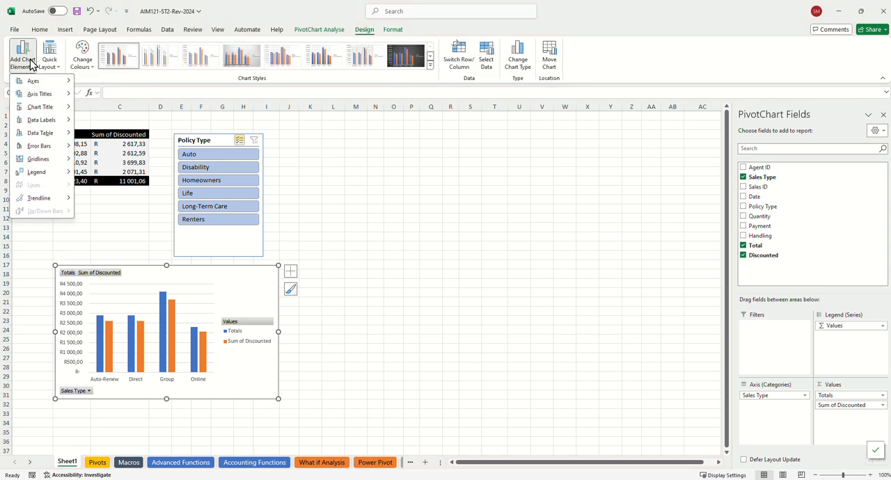
{"action": "mouse_move", "coordinate": [60, 204]}
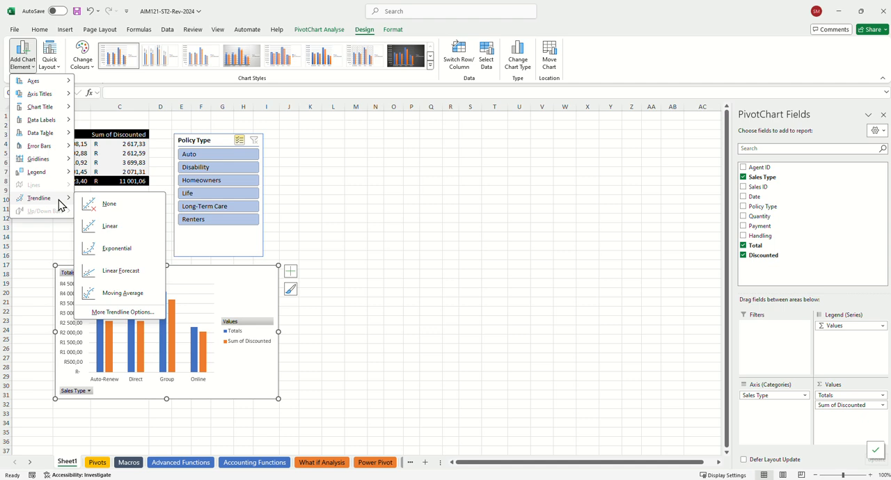
{"action": "left_click", "coordinate": [117, 252]}
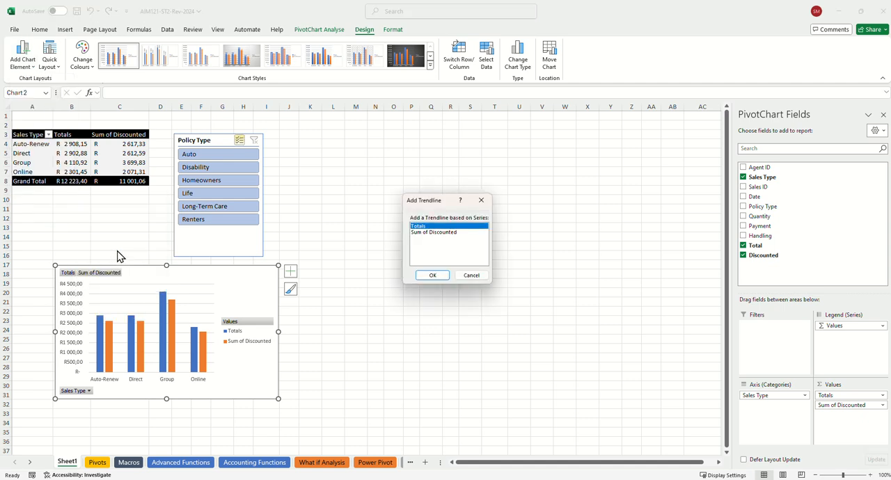
{"action": "left_click", "coordinate": [418, 234]}
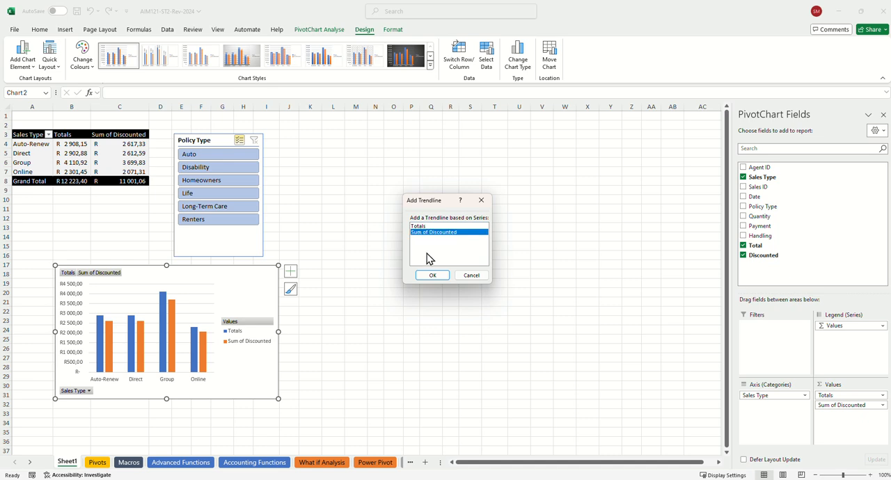
{"action": "left_click", "coordinate": [429, 277]}
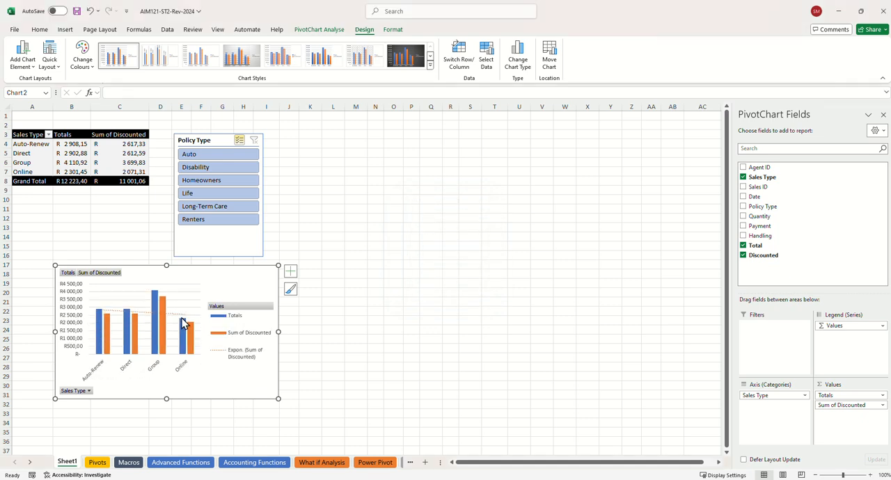
Select the Sum of Discounted trendline in the PivotChart, open its formatting options and change its type to Logarithmic
{"action": "mouse_move", "coordinate": [183, 324]}
{"action": "left_click", "coordinate": [147, 314]}
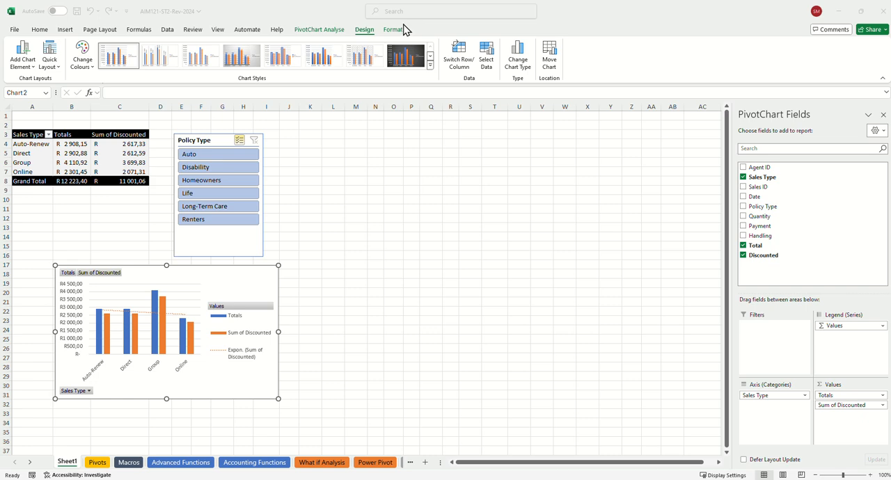
{"action": "left_click", "coordinate": [386, 38]}
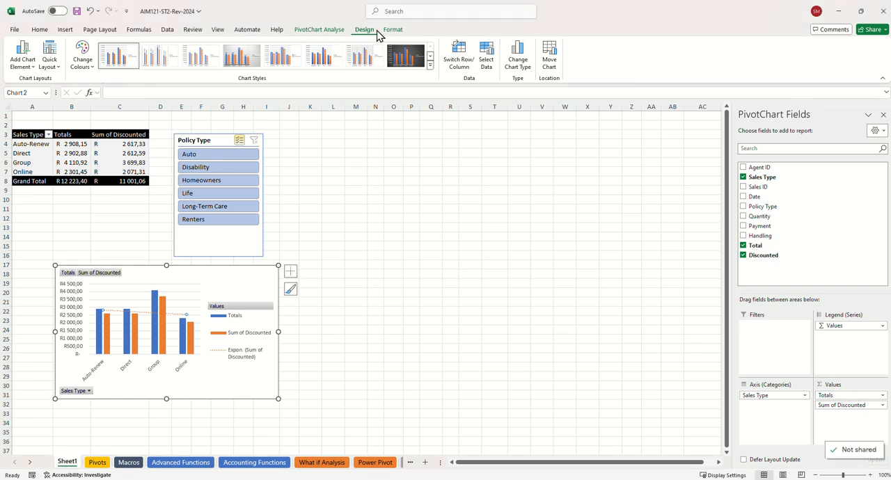
{"action": "left_click", "coordinate": [386, 31]}
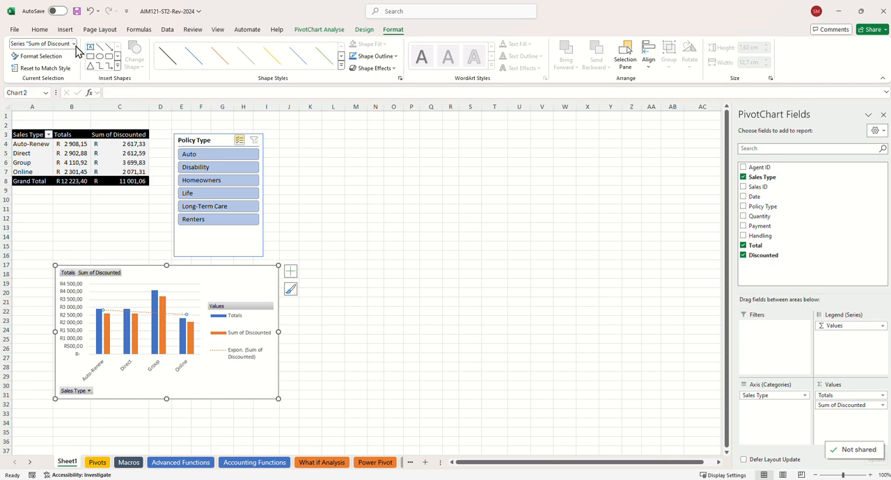
{"action": "left_click", "coordinate": [73, 44]}
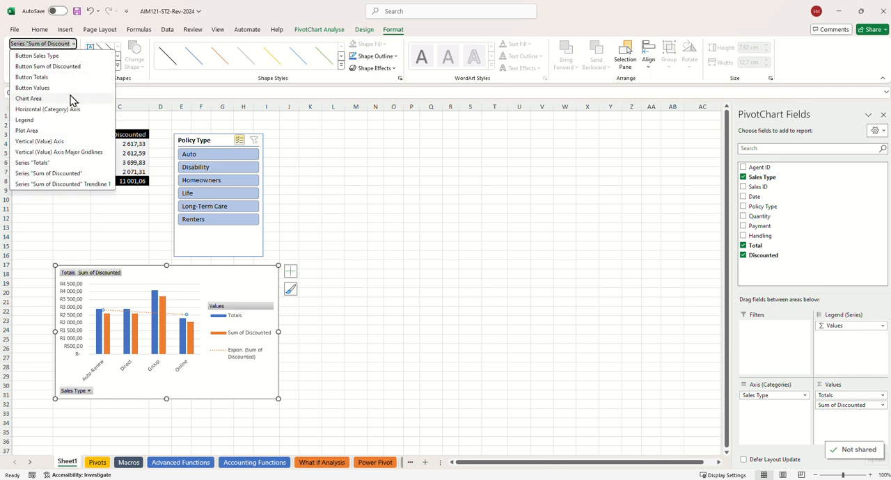
{"action": "left_click", "coordinate": [69, 184]}
{"action": "left_click", "coordinate": [49, 57]}
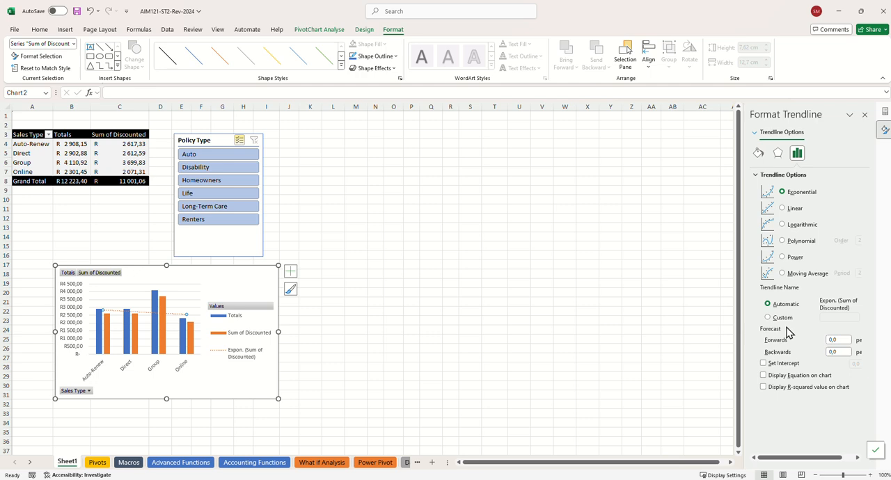
{"action": "left_click", "coordinate": [782, 224]}
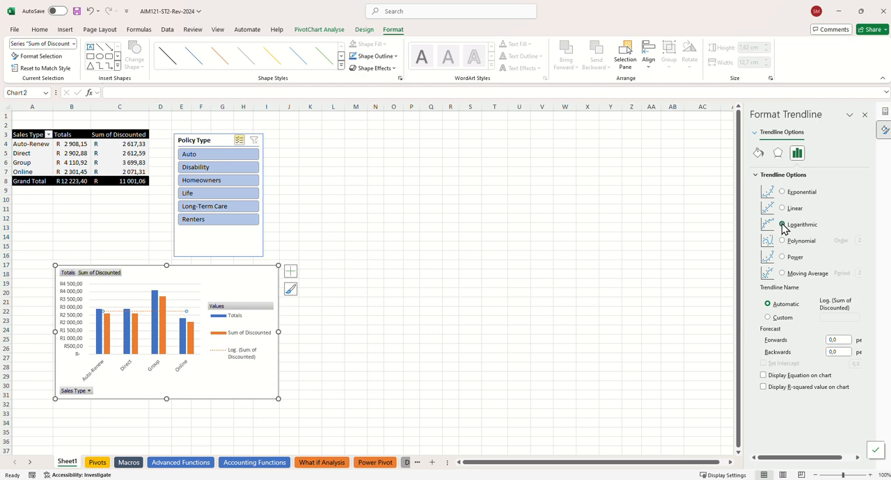
Examine the trendline's line and effects formatting options and the list of selectable chart elements
{"action": "left_click", "coordinate": [759, 153]}
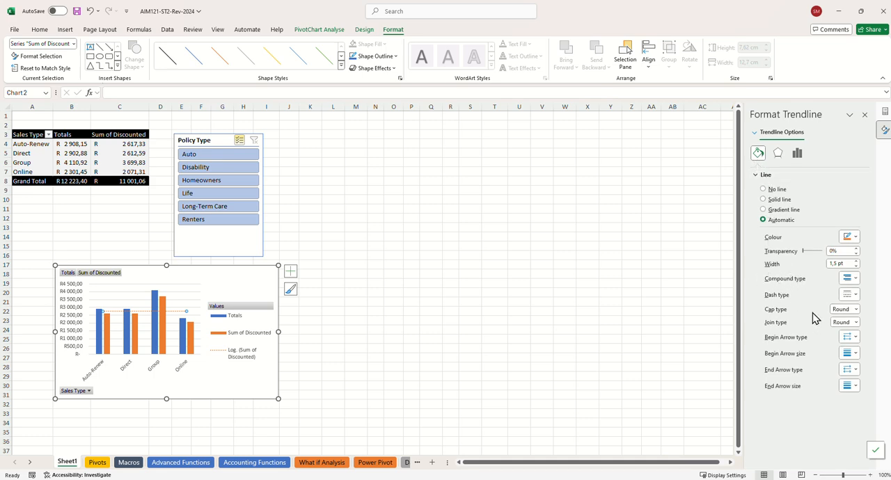
{"action": "left_click", "coordinate": [778, 155]}
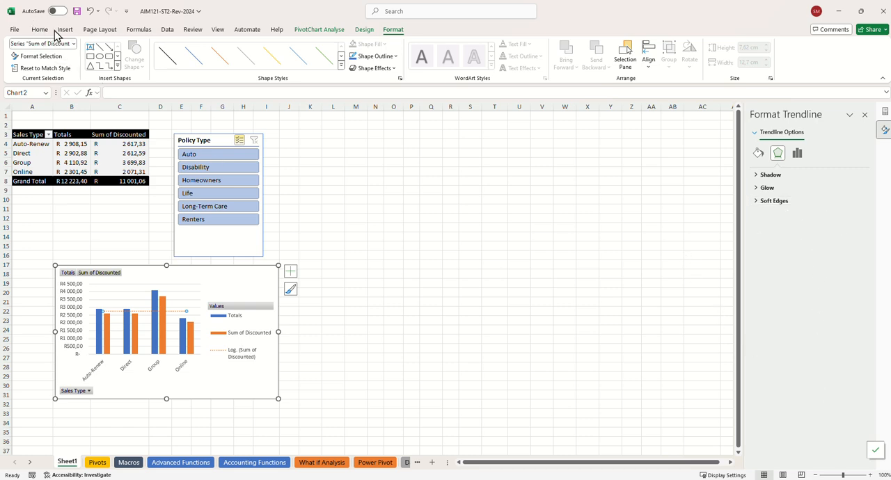
{"action": "left_click", "coordinate": [73, 43]}
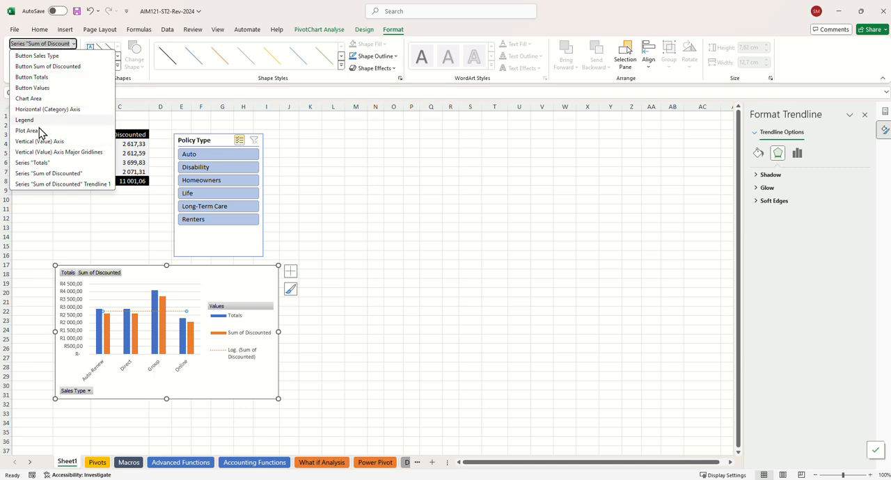
{"action": "left_click", "coordinate": [54, 237]}
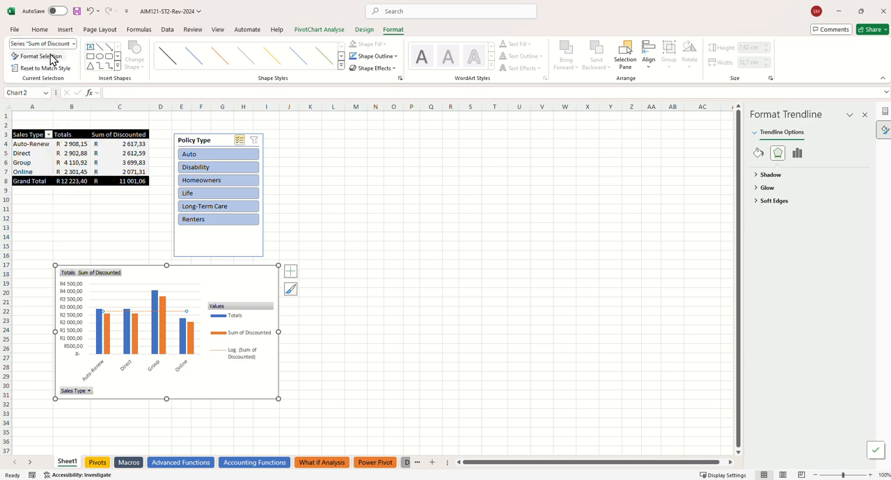